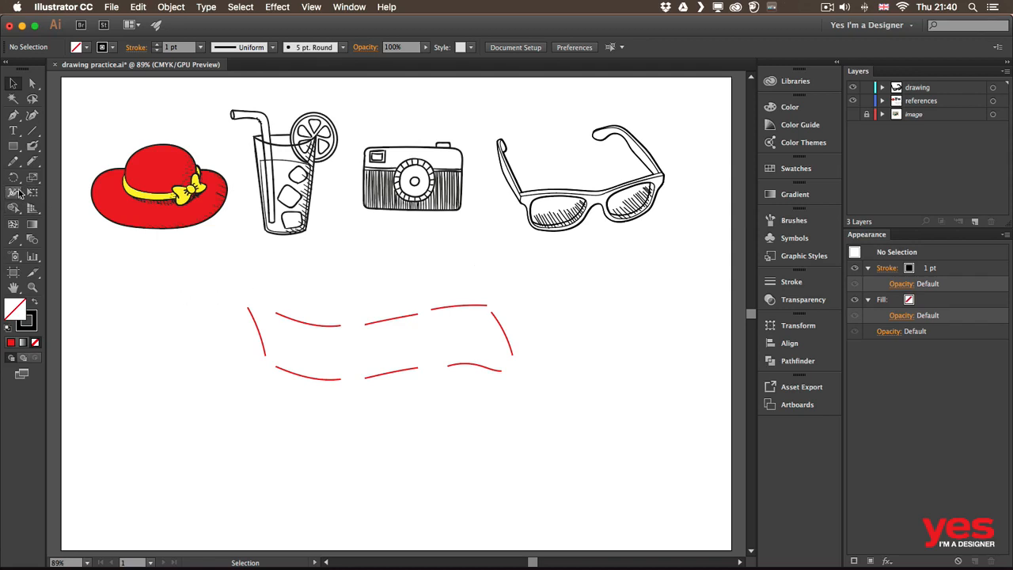
Use the Join tool to connect the red segments across the top edge's right-hand gap and at the upper-right and lower-left corners.
{"action": "left_click_drag", "start_coordinate": [12, 161], "coordinate": [59, 225]}
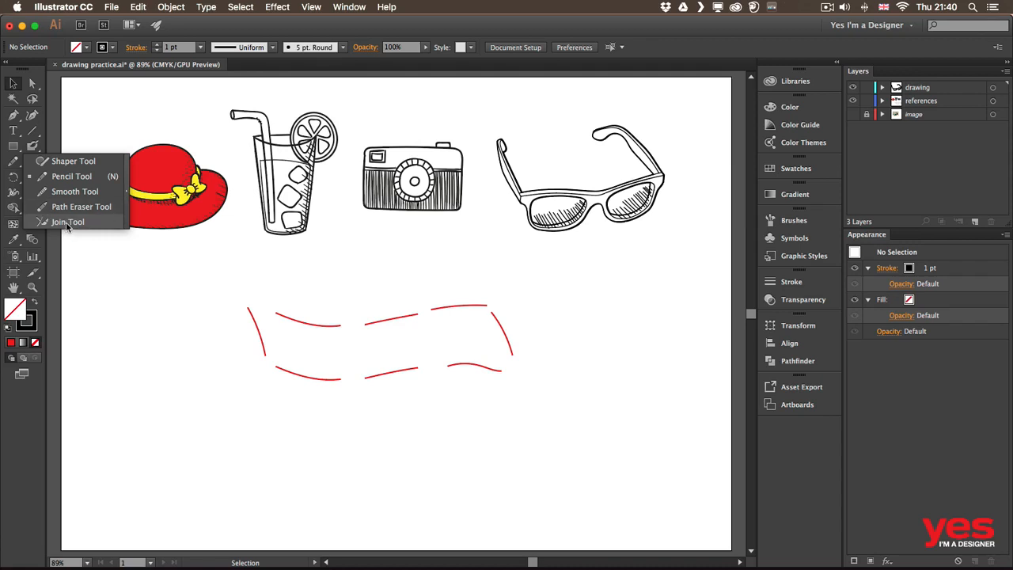
{"action": "left_click", "coordinate": [68, 223]}
{"action": "key", "text": "super+equal"}
{"action": "key", "text": "super+equal"}
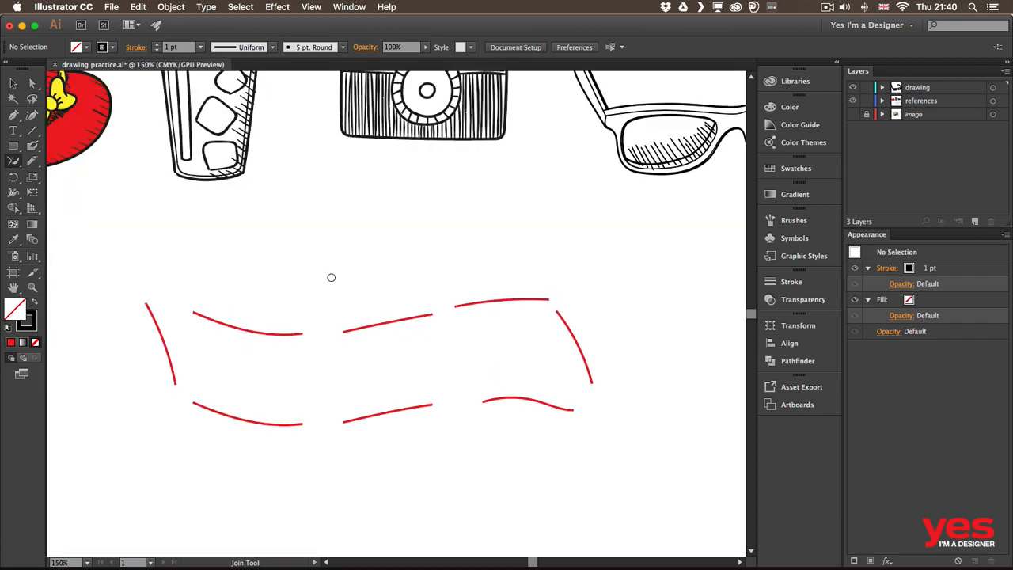
{"action": "mouse_move", "coordinate": [421, 315]}
{"action": "left_mouse_down"}
{"action": "mouse_move", "coordinate": [462, 301]}
{"action": "mouse_move", "coordinate": [464, 322]}
{"action": "left_mouse_up"}
{"action": "left_click_drag", "start_coordinate": [549, 293], "coordinate": [561, 339]}
{"action": "left_click_drag", "start_coordinate": [174, 380], "coordinate": [202, 412]}
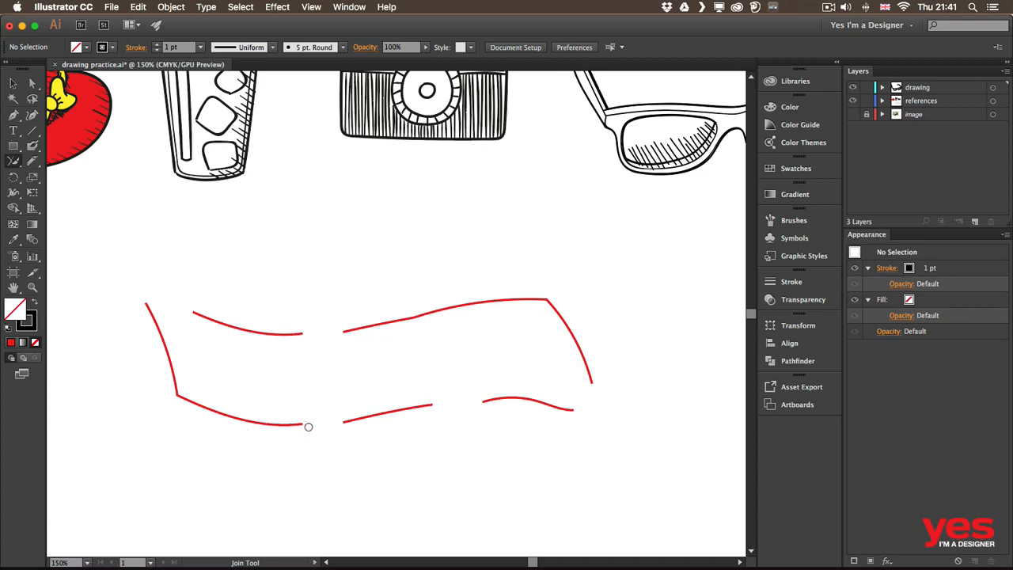
Join the three bottom-edge segments of the red banner outline into one continuous line with the Join tool.
{"action": "mouse_move", "coordinate": [299, 424]}
{"action": "left_mouse_down"}
{"action": "mouse_move", "coordinate": [346, 418]}
{"action": "mouse_move", "coordinate": [335, 432]}
{"action": "left_mouse_up"}
{"action": "mouse_move", "coordinate": [289, 332]}
{"action": "left_mouse_down"}
{"action": "mouse_move", "coordinate": [366, 329]}
{"action": "mouse_move", "coordinate": [277, 342]}
{"action": "mouse_move", "coordinate": [351, 329]}
{"action": "mouse_move", "coordinate": [300, 336]}
{"action": "left_mouse_up"}
{"action": "left_click_drag", "start_coordinate": [420, 405], "coordinate": [497, 400]}
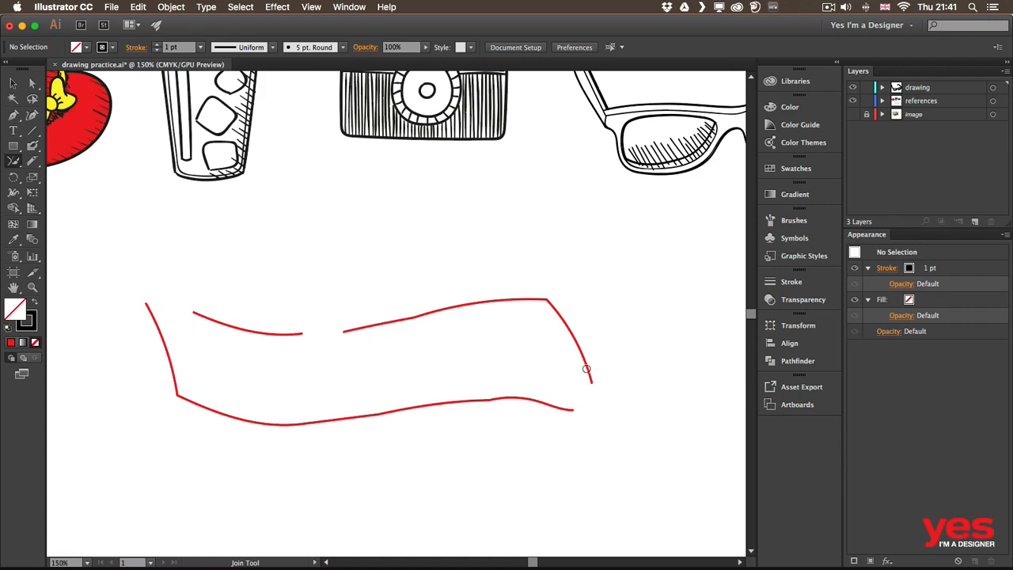
Join the banner's bottom edge to its right side at the lower-right corner with the Join tool.
{"action": "left_click_drag", "start_coordinate": [571, 412], "coordinate": [608, 371]}
{"action": "key", "text": "super+z"}
{"action": "mouse_move", "coordinate": [572, 409]}
{"action": "left_mouse_down"}
{"action": "mouse_move", "coordinate": [593, 384]}
{"action": "mouse_move", "coordinate": [586, 364]}
{"action": "left_mouse_up"}
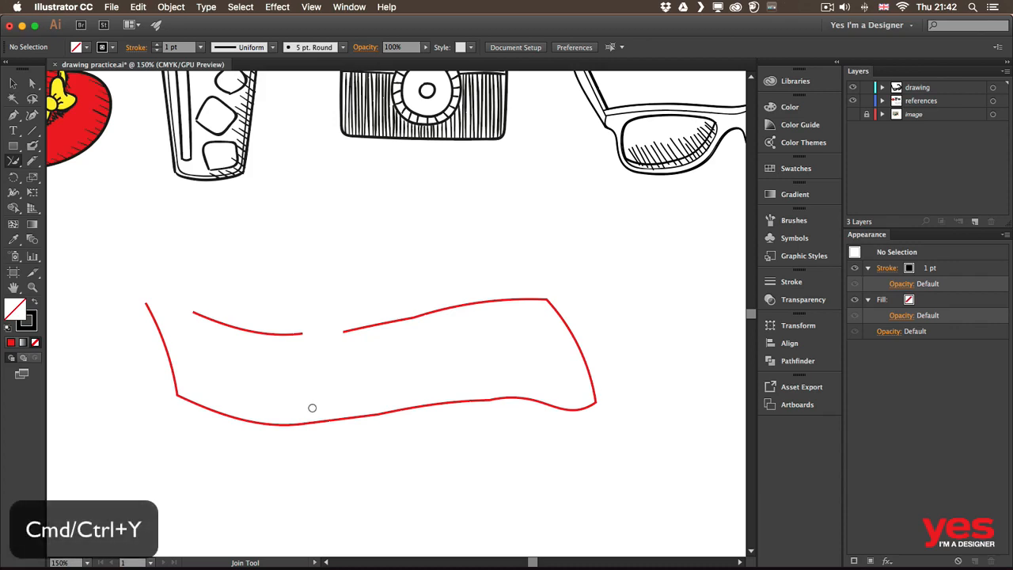
Examine the joined banner path and its anchor points in outline view, then return to the preview and deselect.
{"action": "key", "text": "cmd+y"}
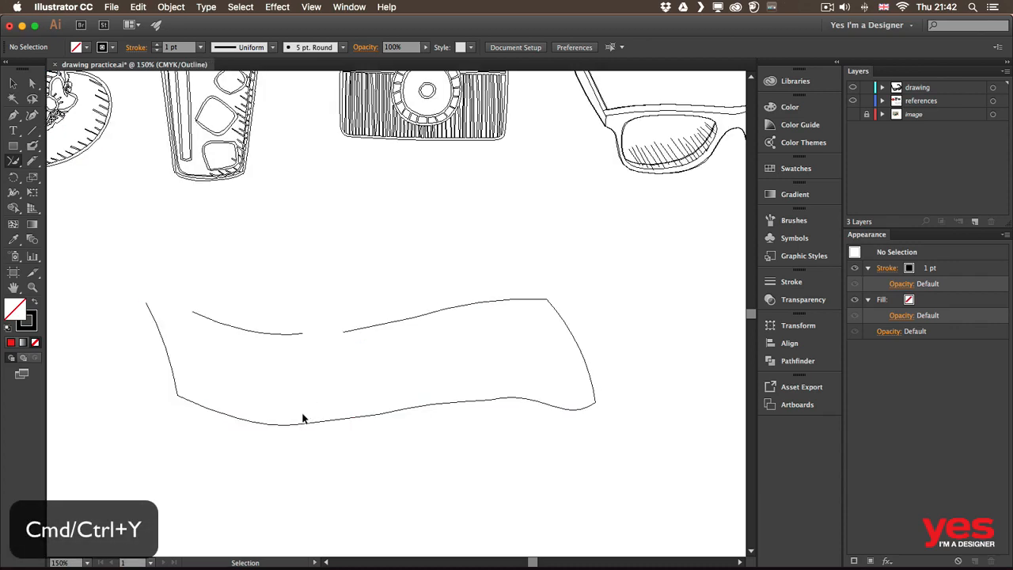
{"action": "key", "text": "v"}
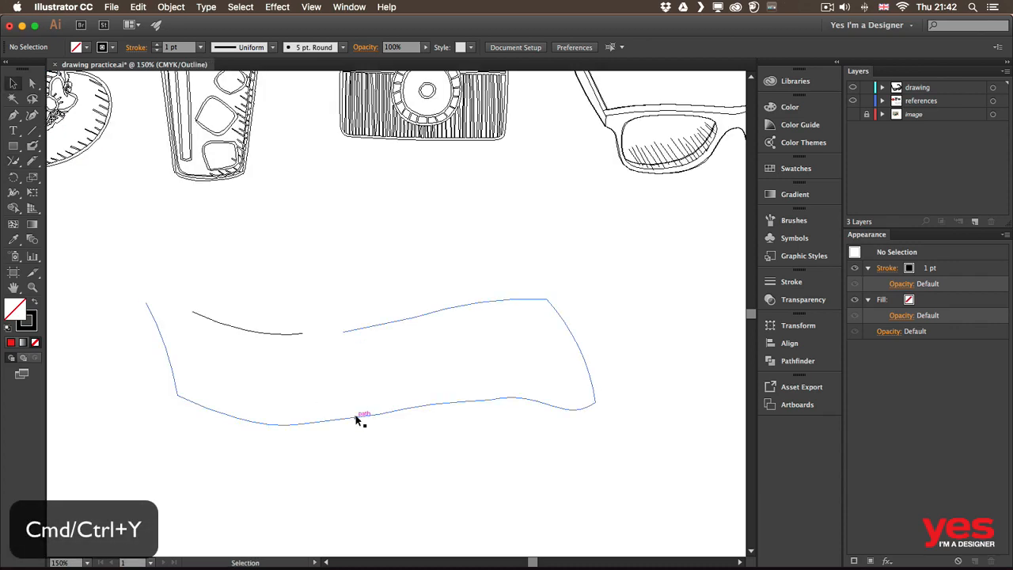
{"action": "left_click", "coordinate": [354, 419]}
{"action": "key", "text": "a"}
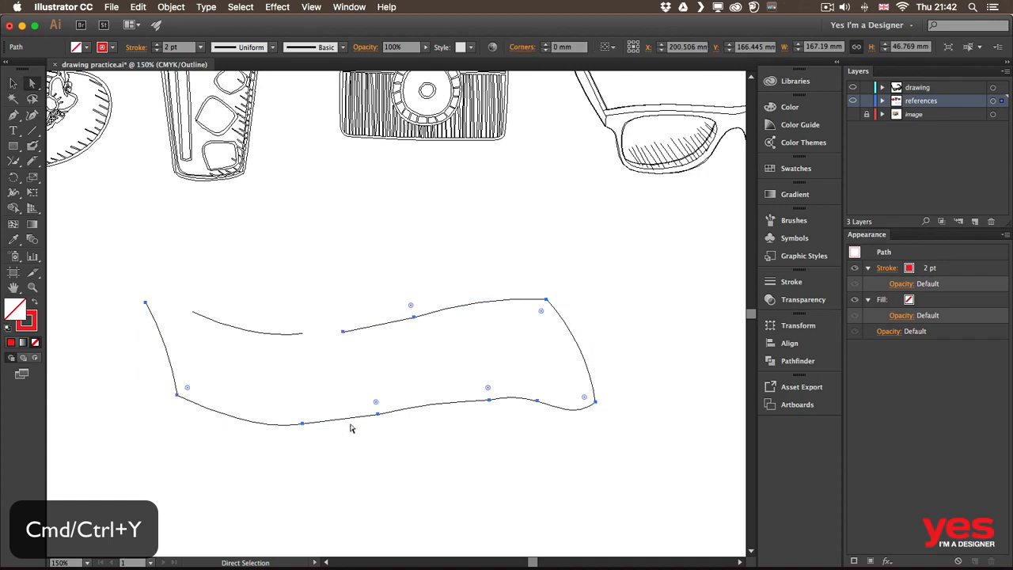
{"action": "key", "text": "ctrl+y"}
{"action": "key", "text": "v"}
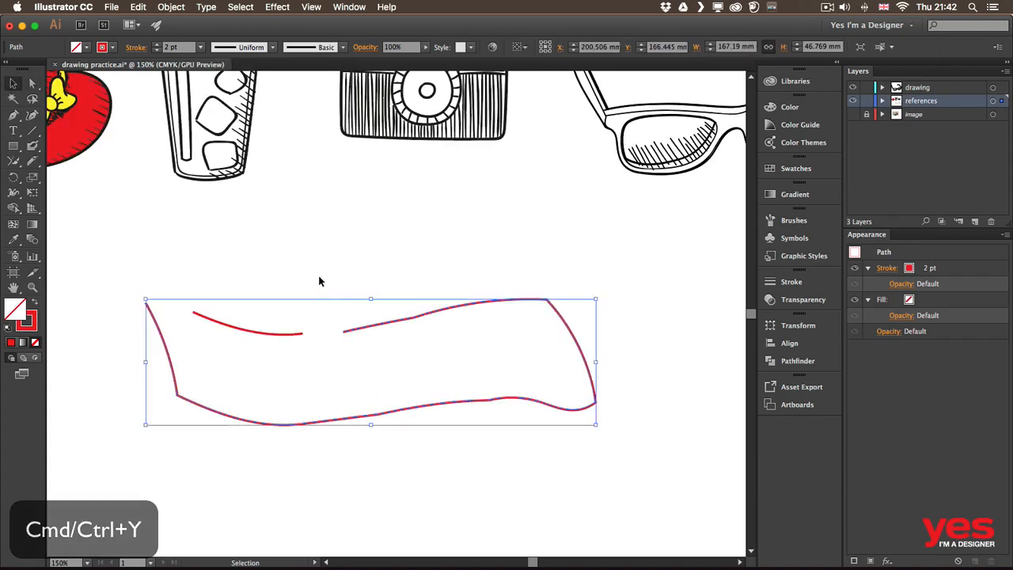
{"action": "left_click", "coordinate": [320, 277]}
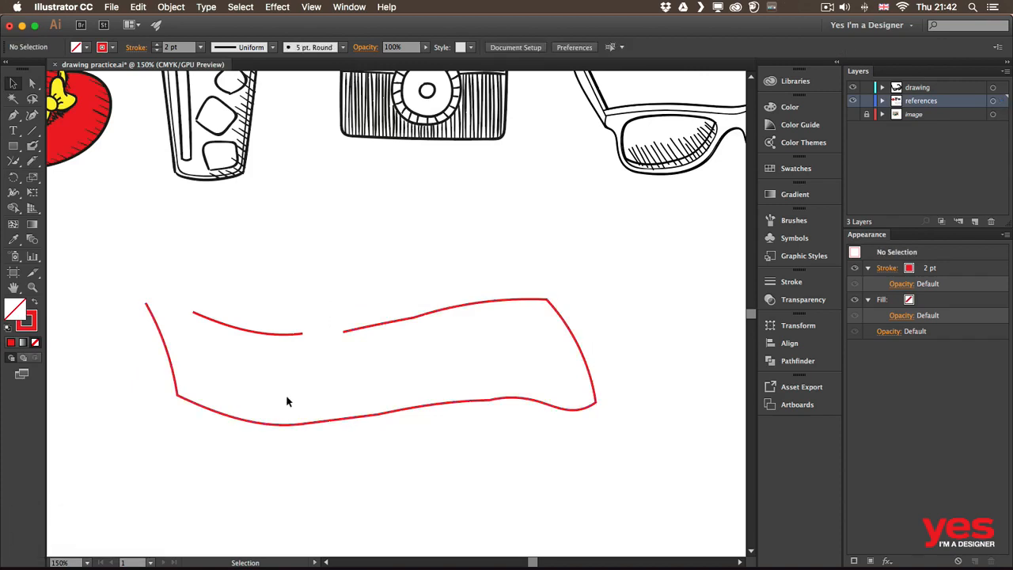
Try extending the upper-left segment's end point toward the gap and joining it to its neighbouring segments with the Join tool.
{"action": "left_click", "coordinate": [13, 161]}
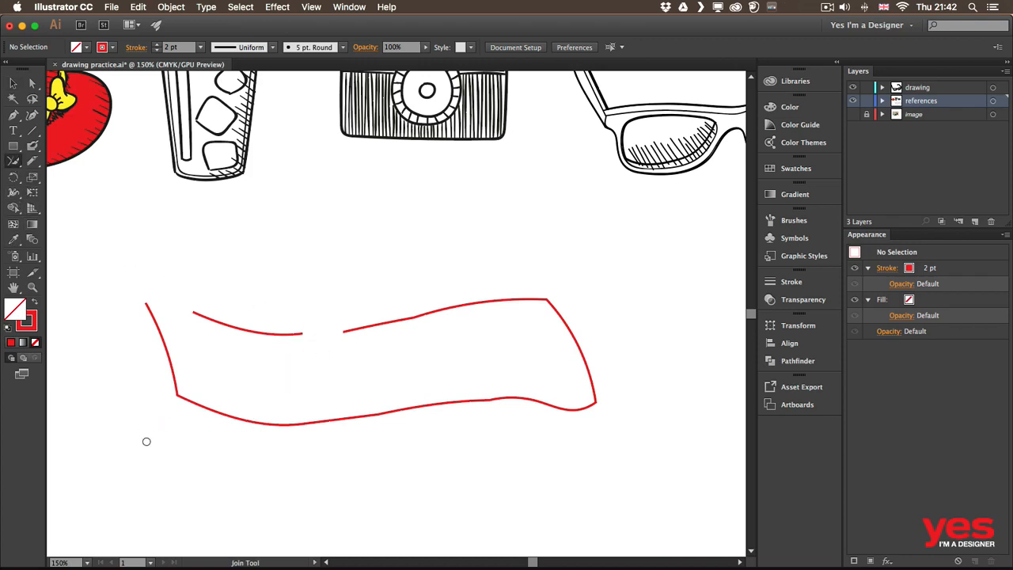
{"action": "left_click", "coordinate": [32, 83]}
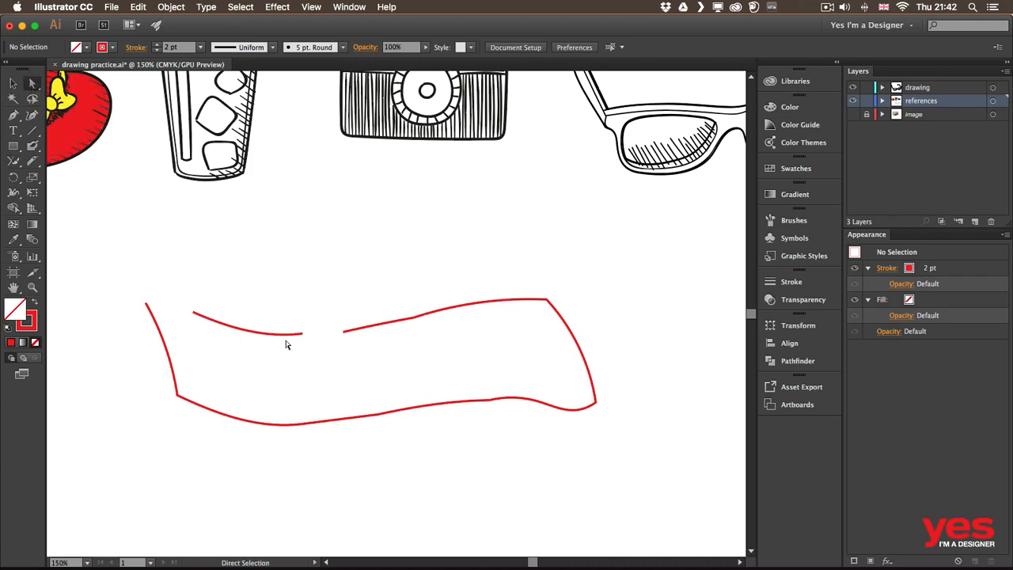
{"action": "left_click_drag", "start_coordinate": [302, 333], "coordinate": [318, 333]}
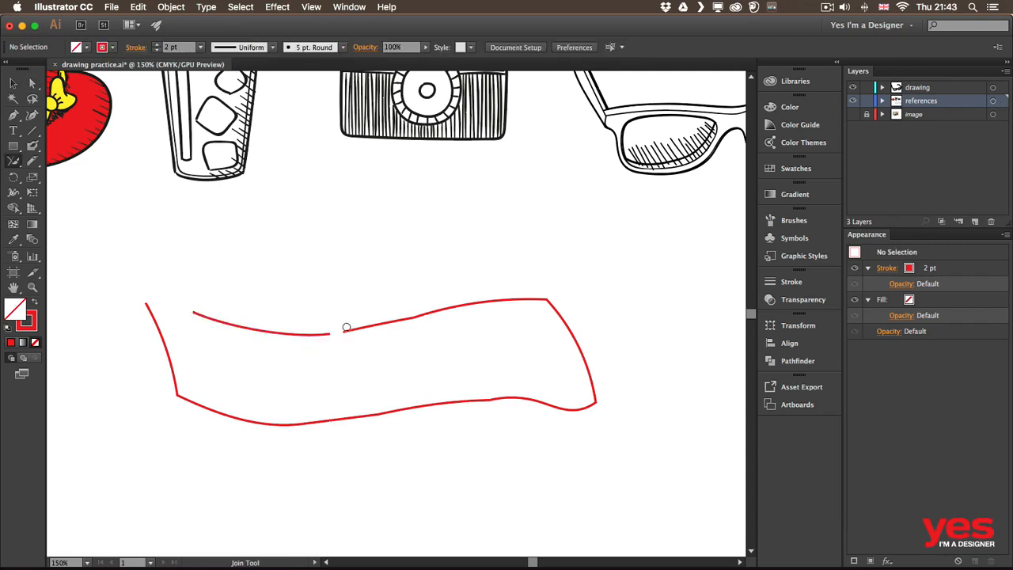
{"action": "left_click_drag", "start_coordinate": [345, 330], "coordinate": [315, 334]}
{"action": "left_click_drag", "start_coordinate": [197, 314], "coordinate": [86, 349]}
Undo the recent edits back to before the lower-right corner was joined.
{"action": "key", "text": "super+z"}
{"action": "key", "text": "super+z"}
{"action": "key", "text": "super+z"}
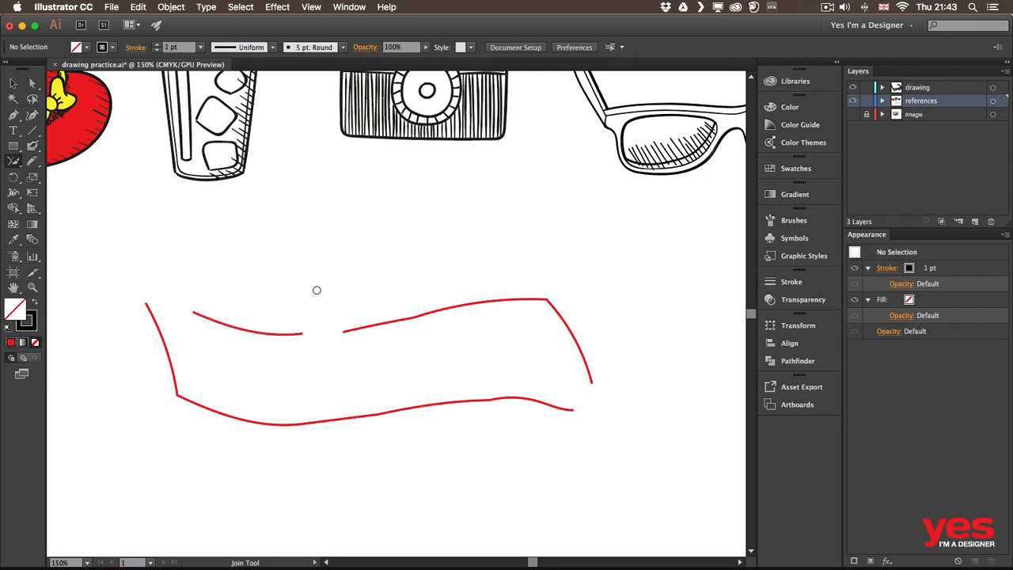
Lasso the two end points at the gap in the banner's top edge and connect them with a straight segment.
{"action": "key", "text": "v"}
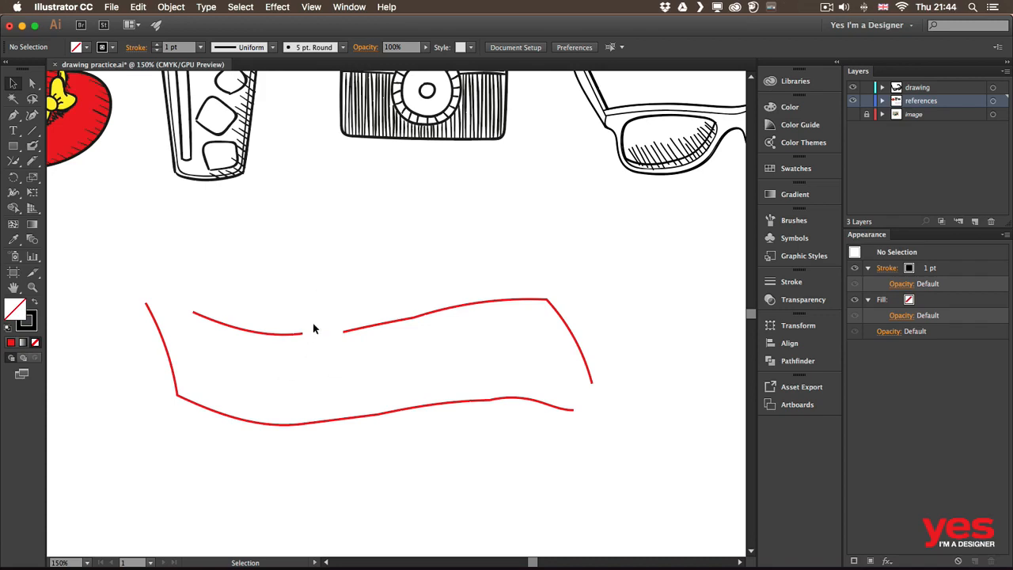
{"action": "key", "text": "a"}
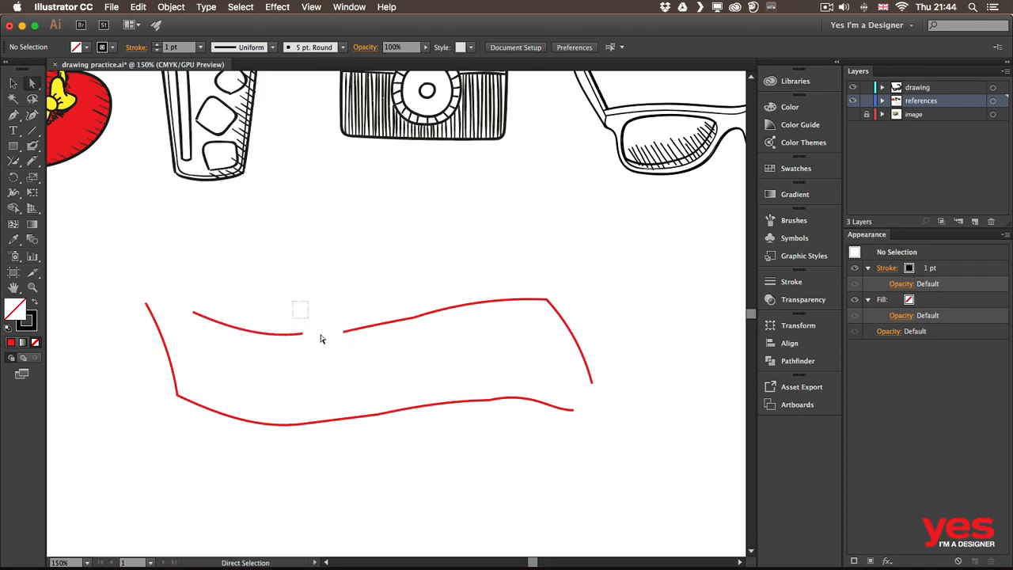
{"action": "mouse_move", "coordinate": [321, 339]}
{"action": "left_mouse_down"}
{"action": "mouse_move", "coordinate": [353, 364]}
{"action": "mouse_move", "coordinate": [341, 375]}
{"action": "left_mouse_up"}
{"action": "key", "text": "q"}
{"action": "mouse_move", "coordinate": [341, 314]}
{"action": "left_mouse_down"}
{"action": "mouse_move", "coordinate": [281, 332]}
{"action": "mouse_move", "coordinate": [338, 333]}
{"action": "left_mouse_up"}
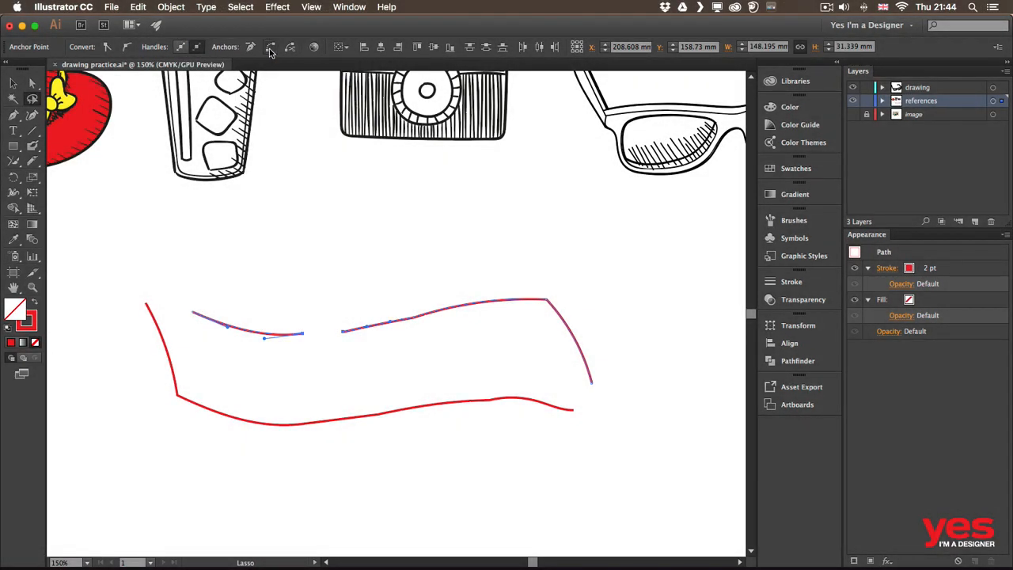
{"action": "left_click", "coordinate": [270, 49]}
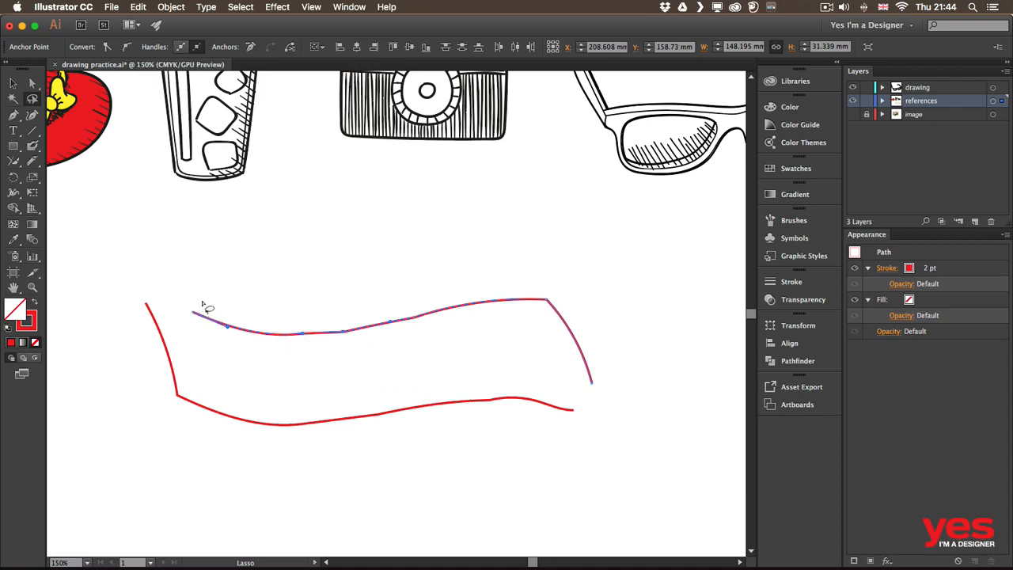
Lasso and connect the open end points at the banner's upper-left and lower-right corners to close the outline.
{"action": "mouse_move", "coordinate": [172, 281]}
{"action": "left_mouse_down"}
{"action": "mouse_move", "coordinate": [197, 316]}
{"action": "mouse_move", "coordinate": [170, 287]}
{"action": "left_mouse_up"}
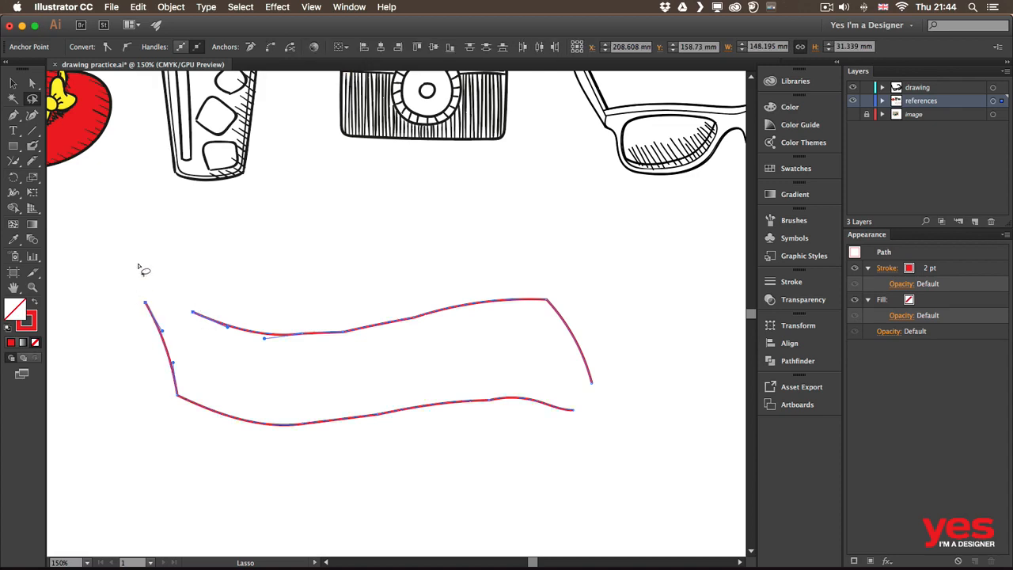
{"action": "left_click", "coordinate": [271, 46]}
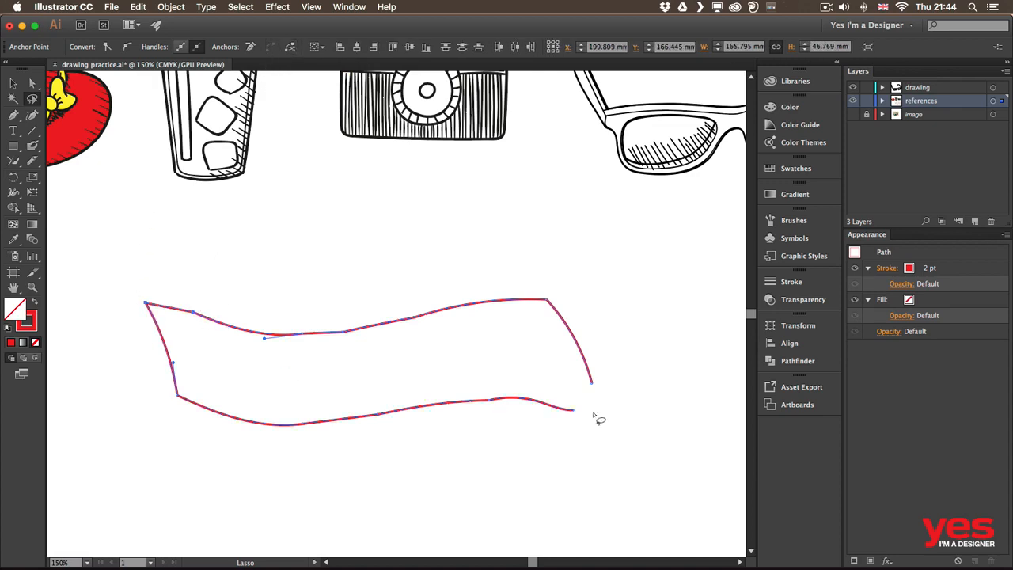
{"action": "mouse_move", "coordinate": [610, 373]}
{"action": "left_mouse_down"}
{"action": "mouse_move", "coordinate": [582, 378]}
{"action": "mouse_move", "coordinate": [571, 430]}
{"action": "left_mouse_up"}
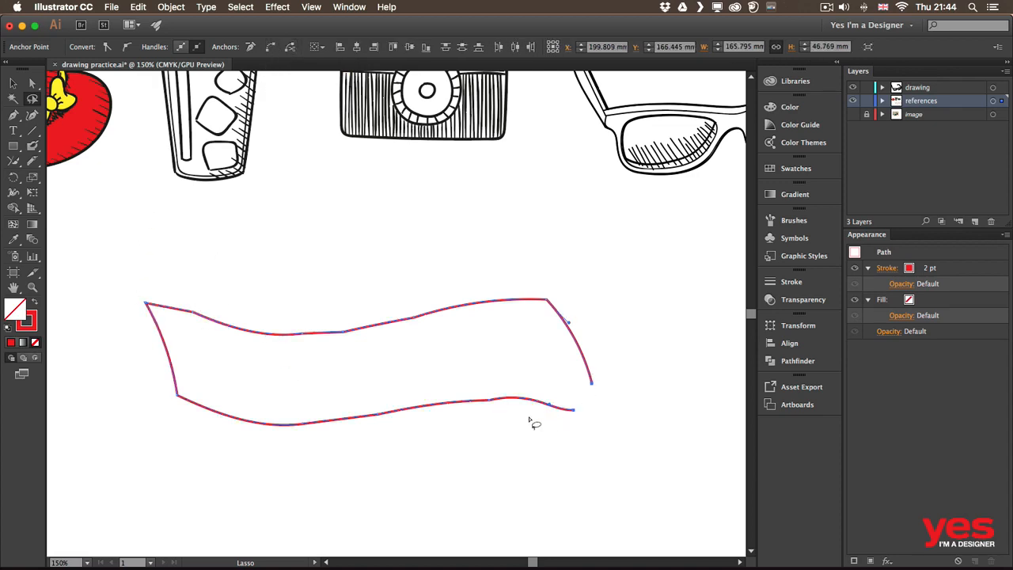
{"action": "left_click", "coordinate": [271, 46]}
{"action": "key", "text": "v"}
{"action": "left_click", "coordinate": [306, 262]}
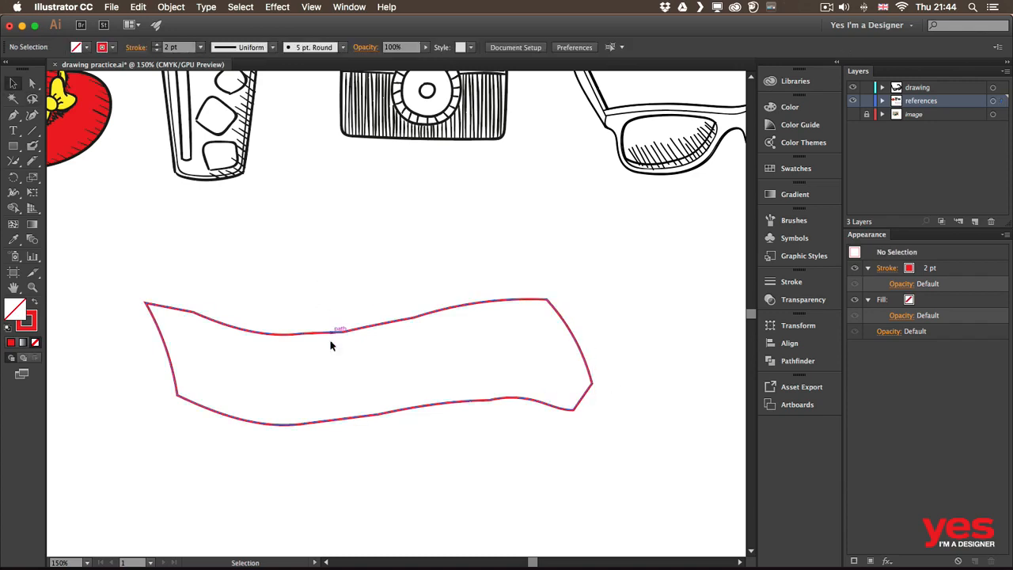
Smooth the banner's top edge, lower-right corner and bottom edge with the Smooth tool.
{"action": "left_click", "coordinate": [338, 333]}
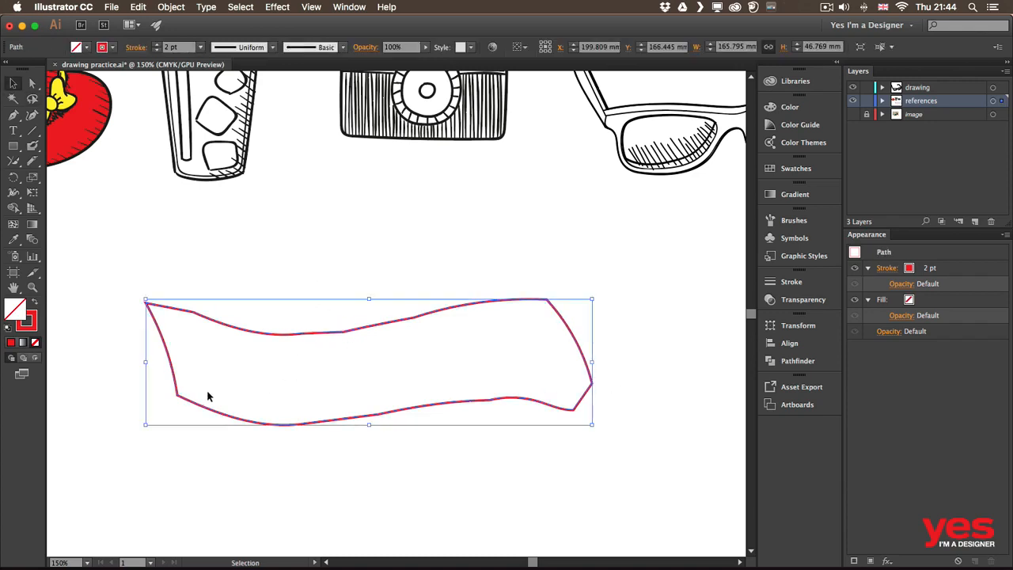
{"action": "left_click", "coordinate": [33, 146]}
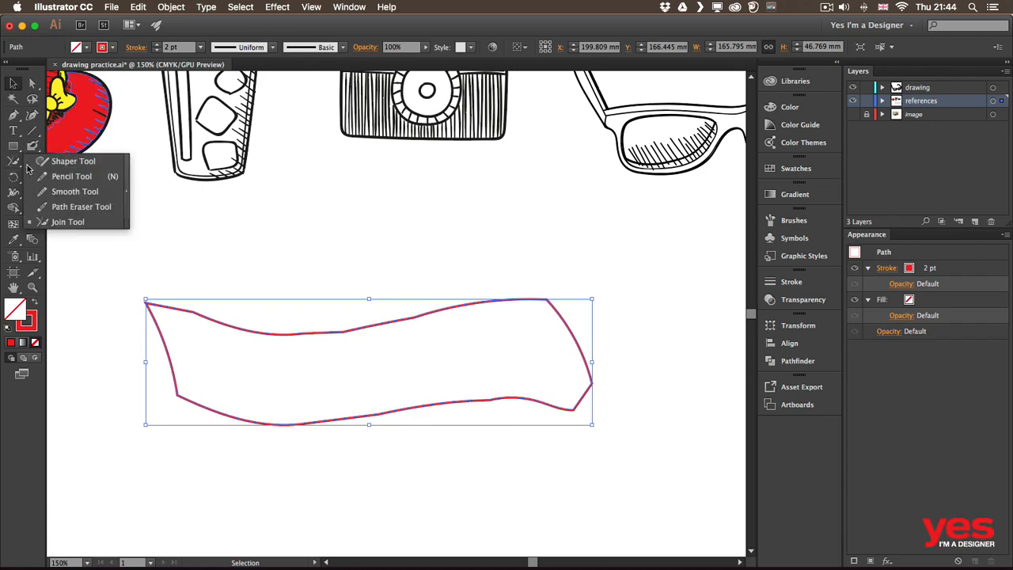
{"action": "left_click", "coordinate": [76, 192]}
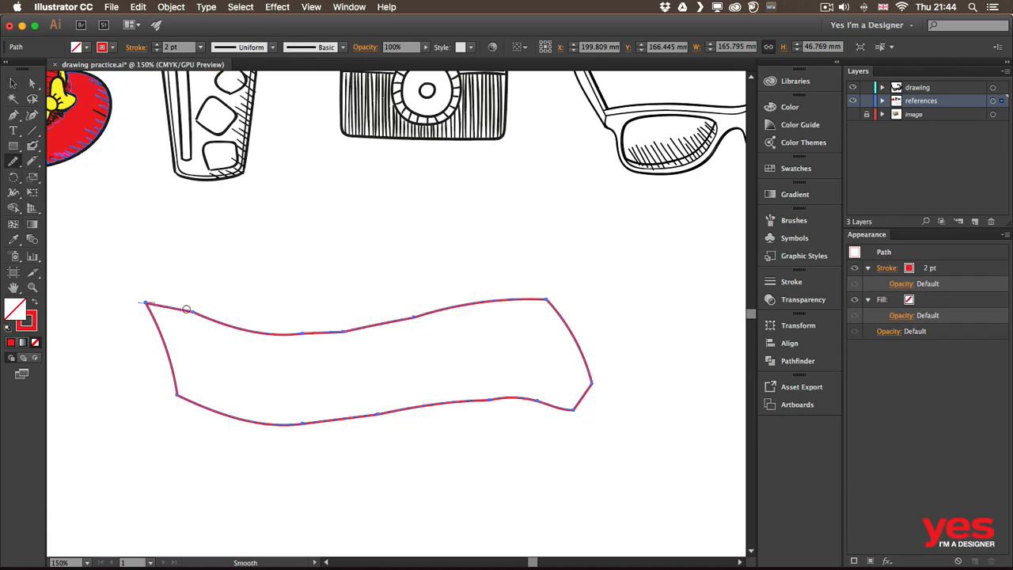
{"action": "mouse_move", "coordinate": [168, 307]}
{"action": "left_mouse_down"}
{"action": "mouse_move", "coordinate": [255, 333]}
{"action": "mouse_move", "coordinate": [364, 325]}
{"action": "left_mouse_up"}
{"action": "mouse_move", "coordinate": [518, 398]}
{"action": "left_mouse_down"}
{"action": "mouse_move", "coordinate": [566, 410]}
{"action": "mouse_move", "coordinate": [603, 369]}
{"action": "mouse_move", "coordinate": [580, 408]}
{"action": "mouse_move", "coordinate": [585, 341]}
{"action": "mouse_move", "coordinate": [584, 401]}
{"action": "mouse_move", "coordinate": [592, 365]}
{"action": "mouse_move", "coordinate": [575, 409]}
{"action": "mouse_move", "coordinate": [527, 394]}
{"action": "mouse_move", "coordinate": [588, 402]}
{"action": "mouse_move", "coordinate": [524, 401]}
{"action": "mouse_move", "coordinate": [606, 409]}
{"action": "left_mouse_up"}
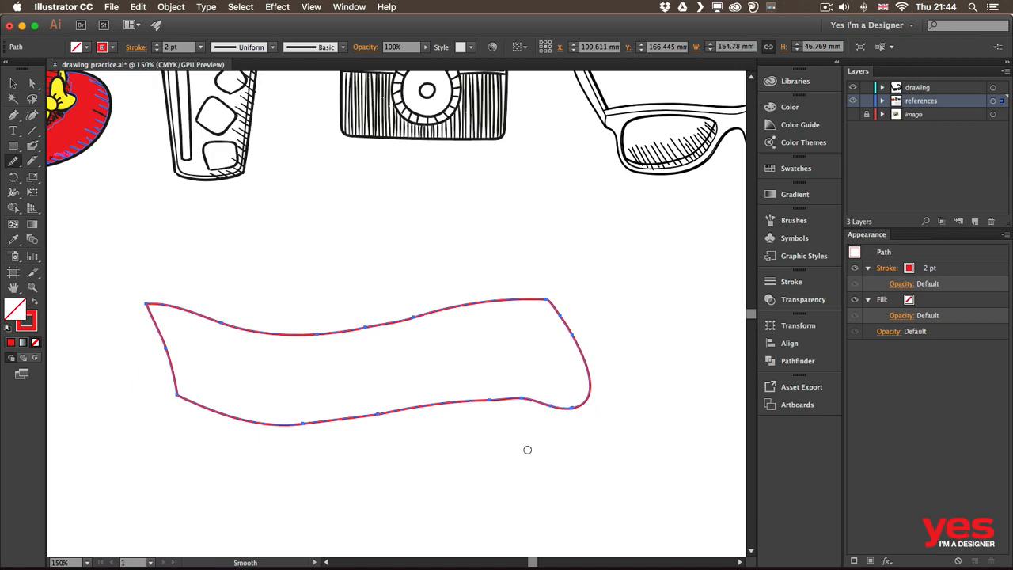
{"action": "left_click_drag", "start_coordinate": [507, 400], "coordinate": [456, 402]}
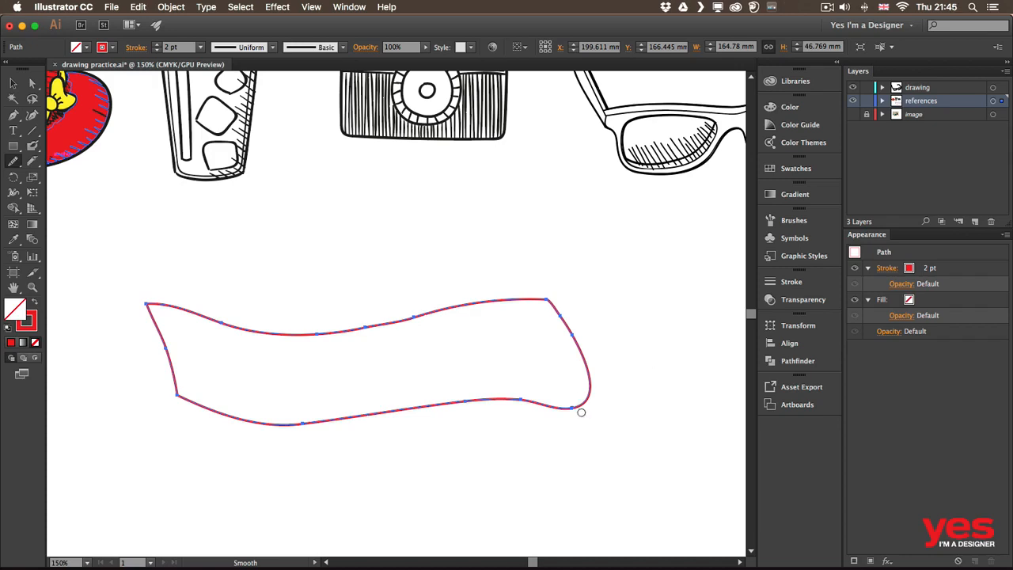
Convert the anchor points at the banner's rounded lower-right end to corner points.
{"action": "key", "text": "a"}
{"action": "left_click", "coordinate": [571, 410]}
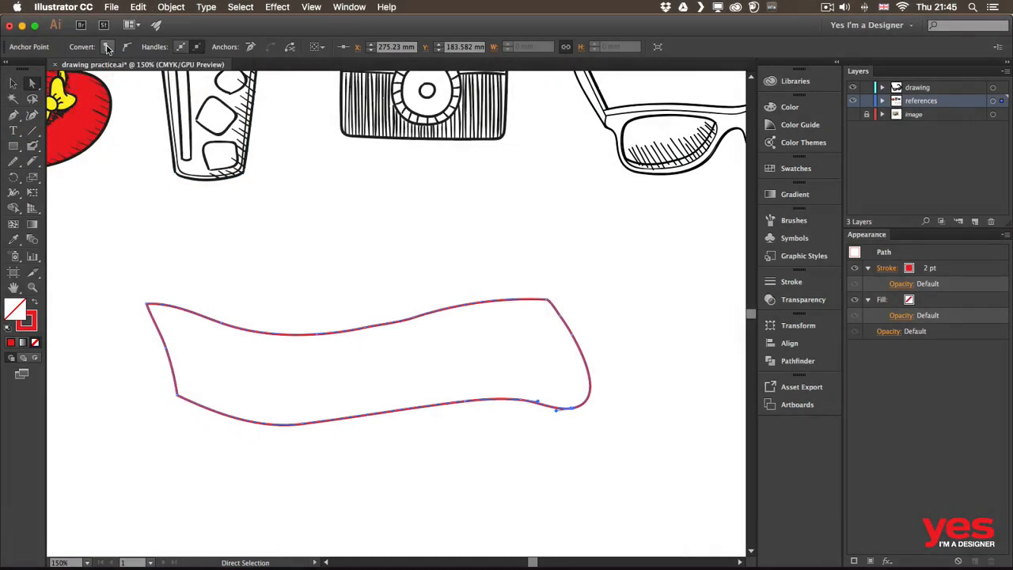
{"action": "left_click", "coordinate": [107, 48]}
{"action": "left_click", "coordinate": [127, 47]}
{"action": "left_click_drag", "start_coordinate": [572, 421], "coordinate": [582, 408]}
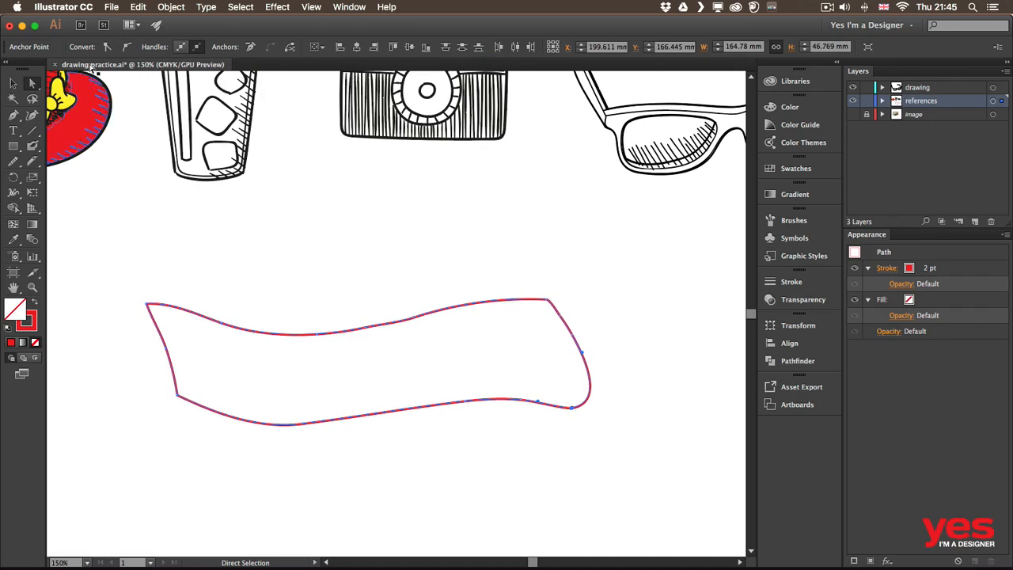
{"action": "left_click", "coordinate": [107, 47]}
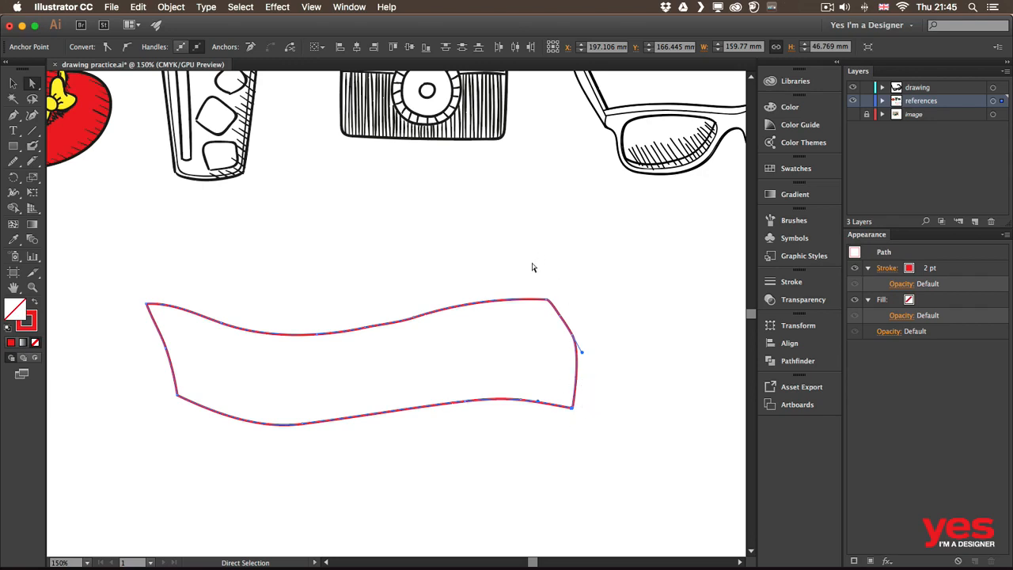
Convert the banner's upper-right anchor point to a corner point and deselect the path.
{"action": "left_click_drag", "start_coordinate": [532, 264], "coordinate": [550, 322]}
{"action": "left_click", "coordinate": [108, 48]}
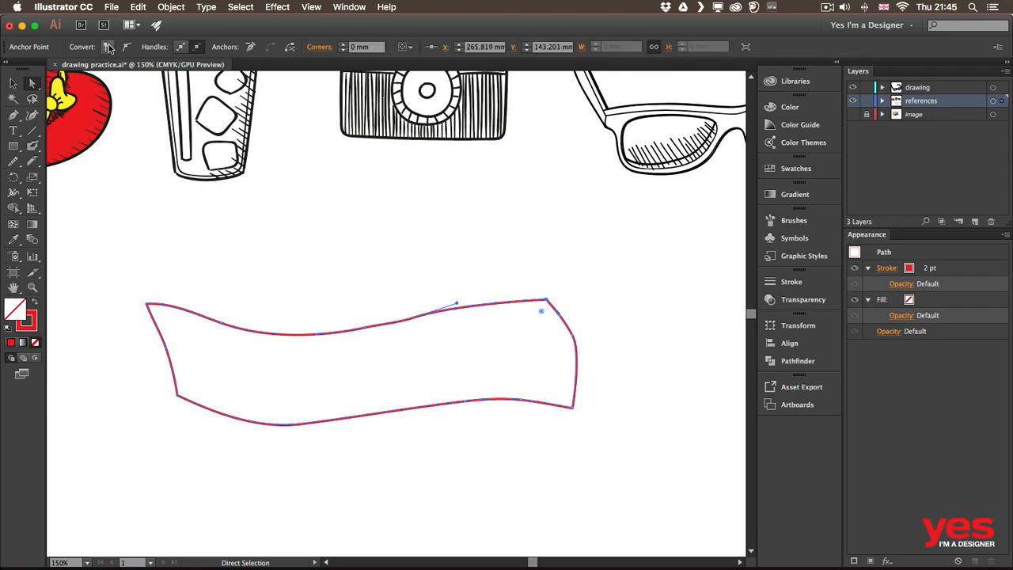
{"action": "left_click", "coordinate": [535, 273]}
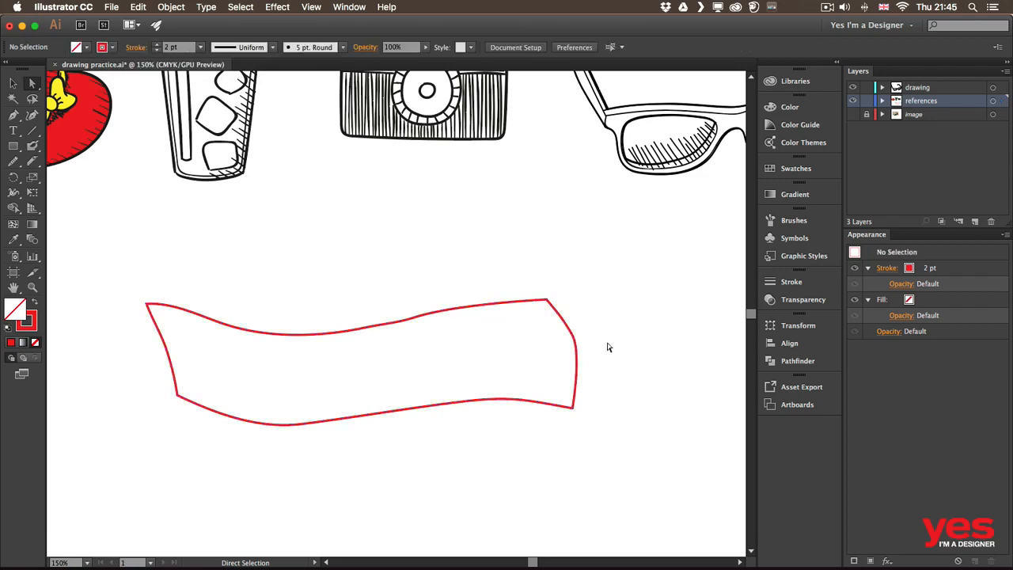
Swap the banner path's fill and stroke so it has a red fill and no stroke, then deselect it.
{"action": "key", "text": "v"}
{"action": "left_click_drag", "start_coordinate": [317, 283], "coordinate": [352, 427]}
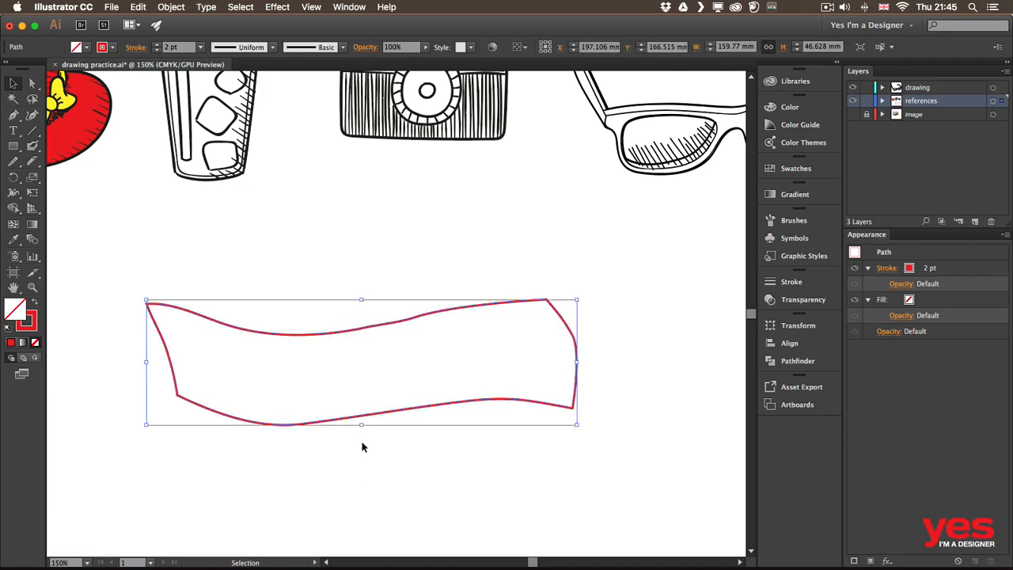
{"action": "key", "text": "shift+x"}
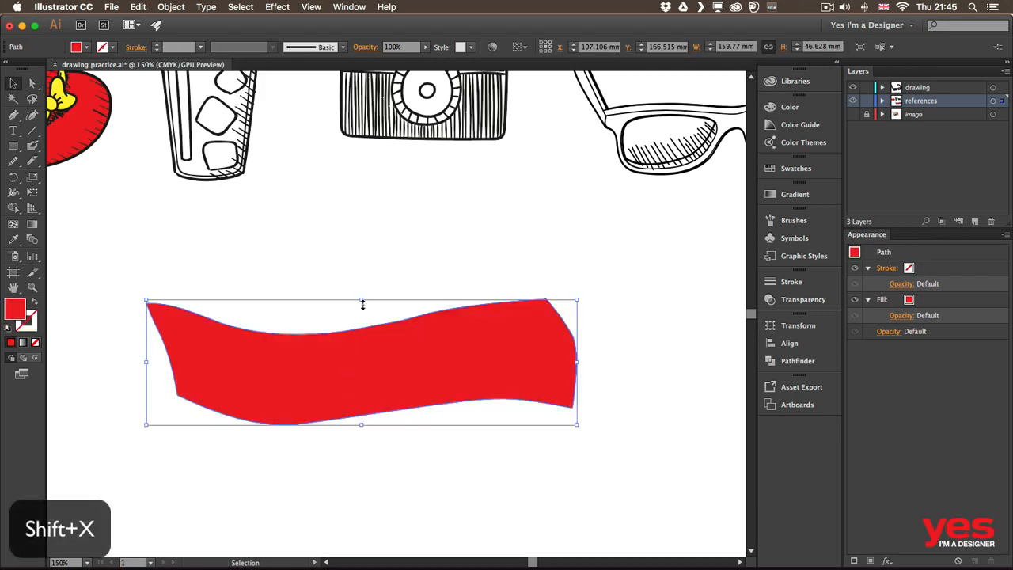
{"action": "left_click", "coordinate": [387, 244]}
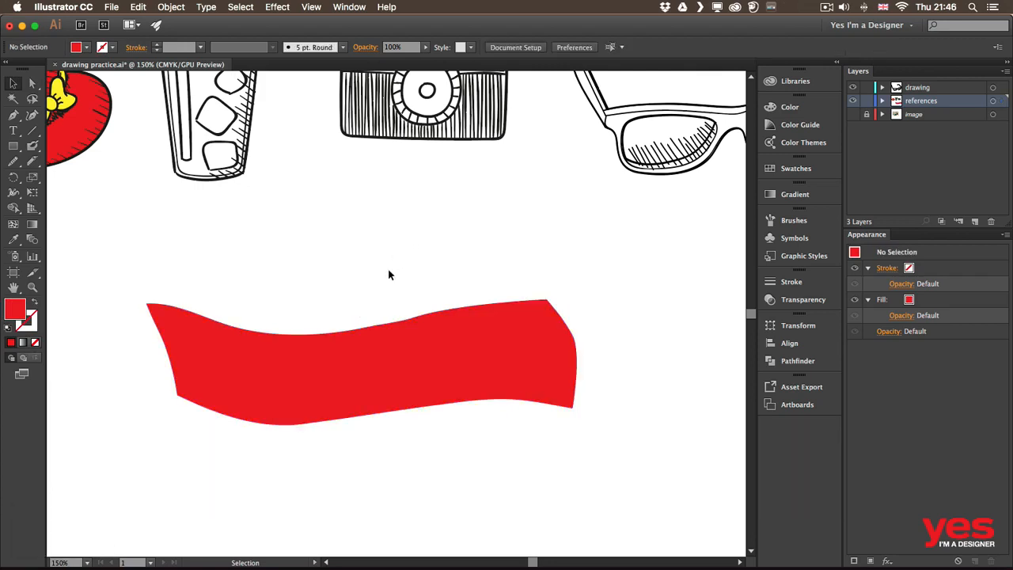
Split the red banner in two by cutting its top and bottom edges near the middle with the Scissors tool.
{"action": "left_click", "coordinate": [301, 384]}
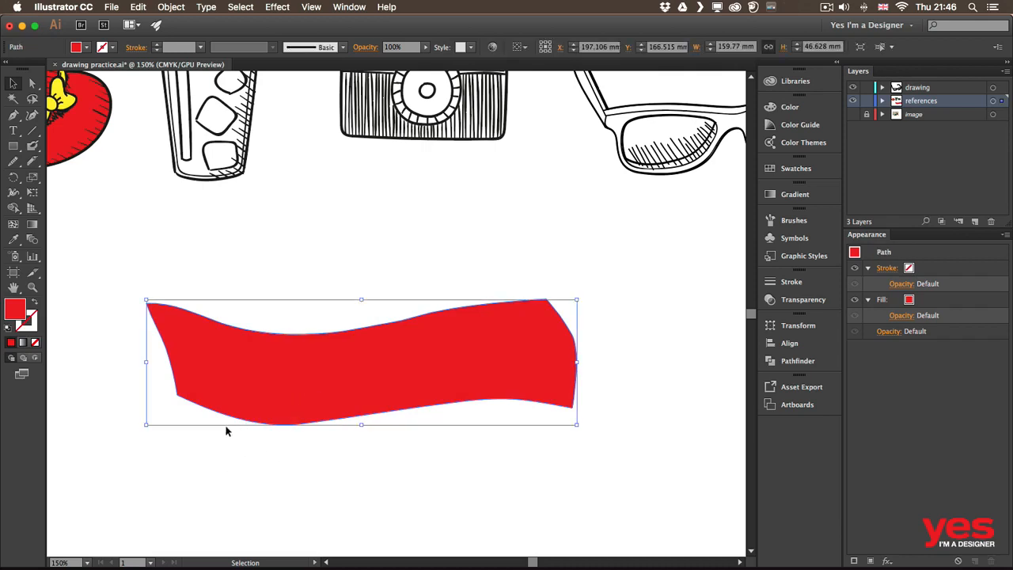
{"action": "left_click", "coordinate": [32, 161]}
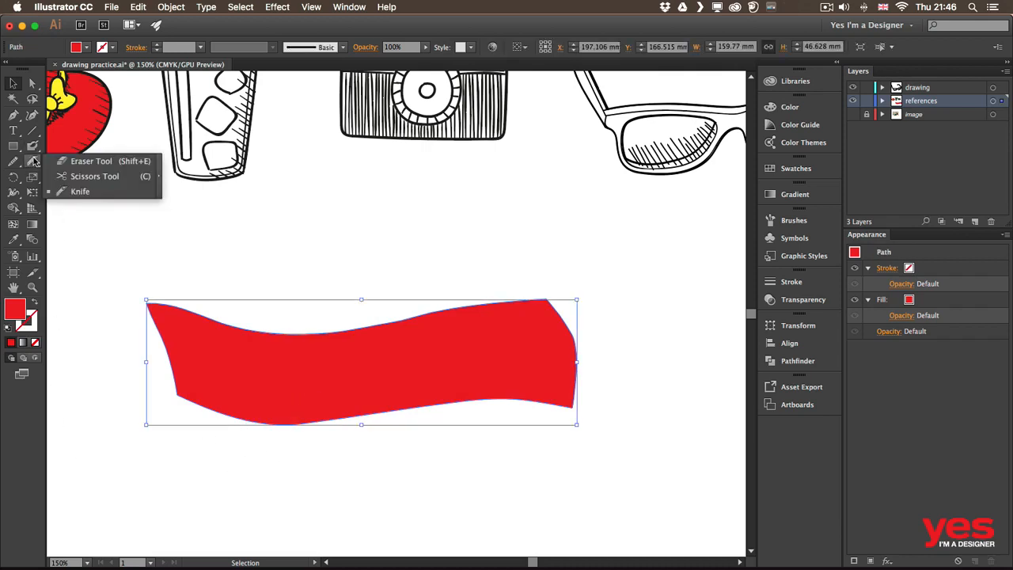
{"action": "left_click", "coordinate": [92, 177]}
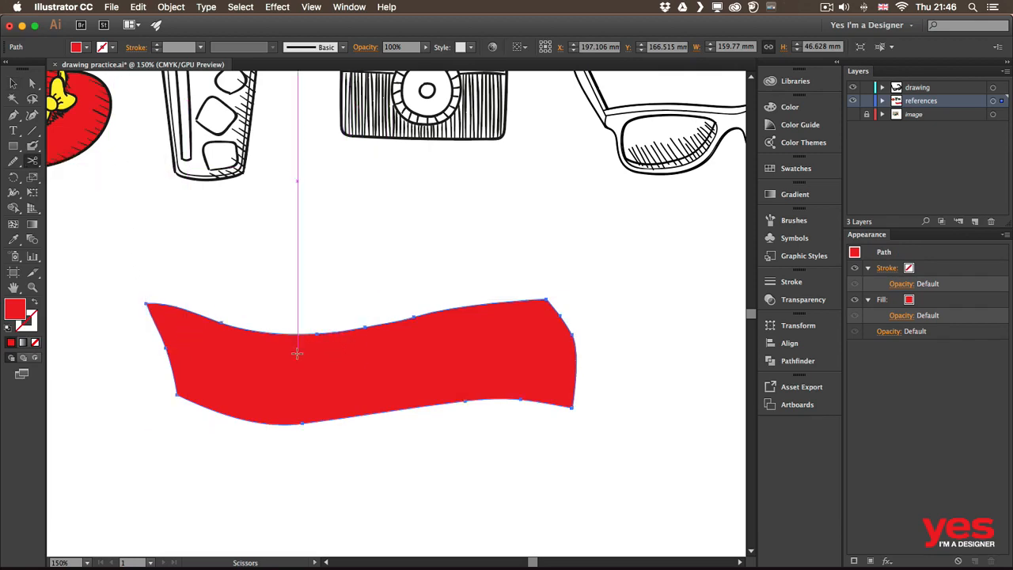
{"action": "left_click", "coordinate": [343, 331]}
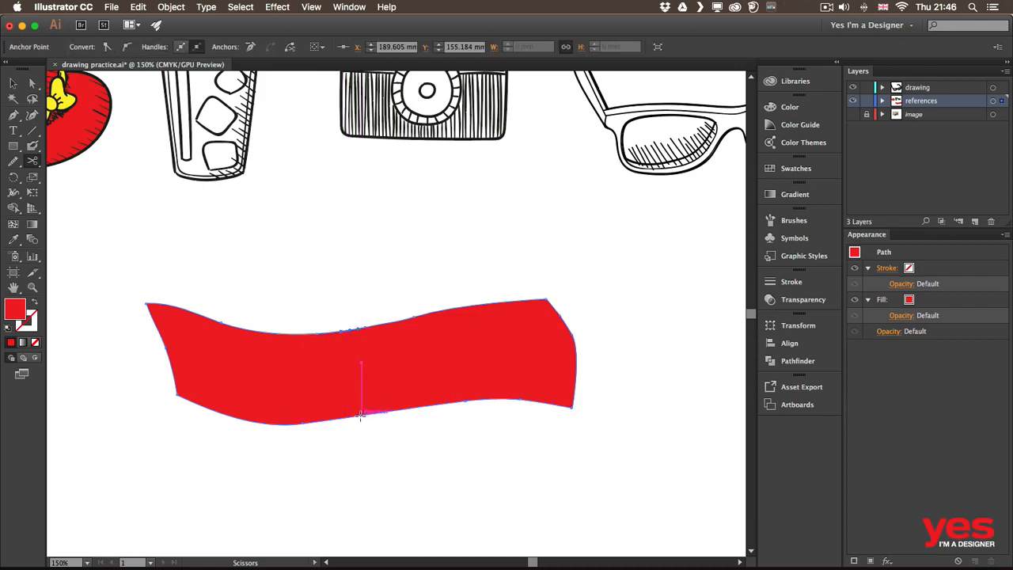
{"action": "left_click", "coordinate": [360, 414]}
Move the banner's right piece away from the left piece to open a gap, and deselect it.
{"action": "key", "text": "v"}
{"action": "left_click", "coordinate": [360, 380]}
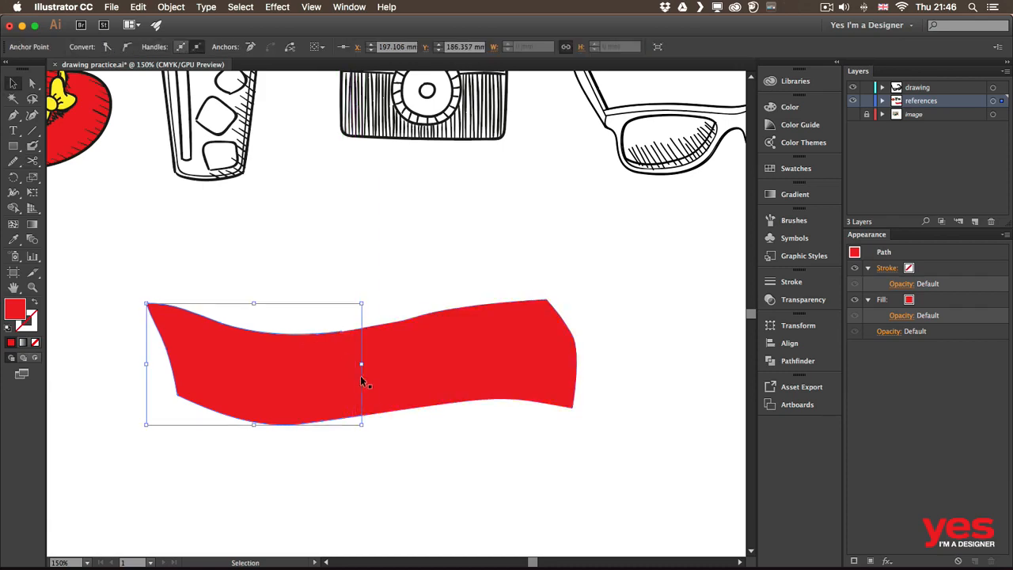
{"action": "left_click_drag", "start_coordinate": [397, 356], "coordinate": [443, 356]}
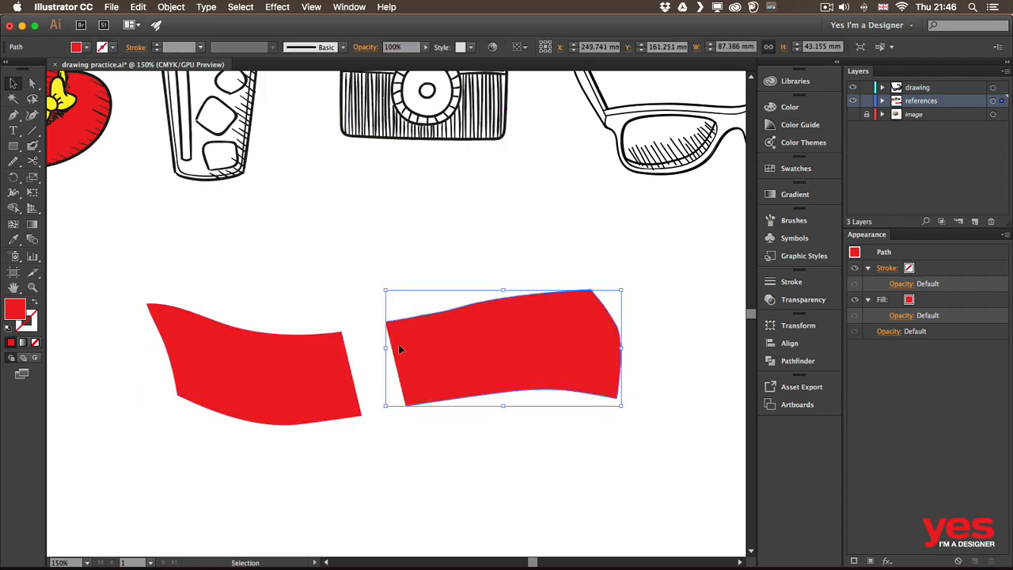
{"action": "left_click", "coordinate": [289, 306]}
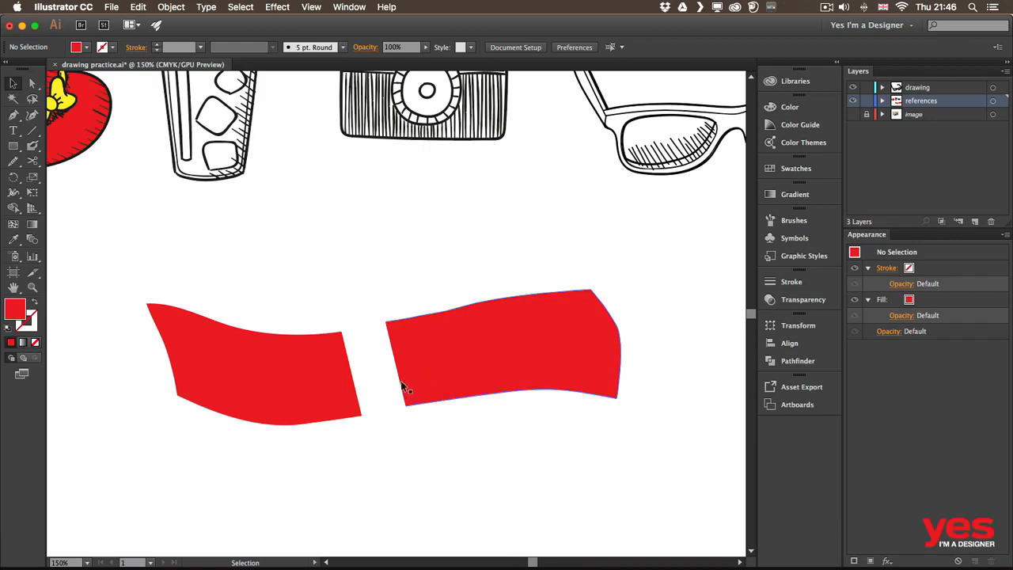
Erase a curved strip through the right banner piece and move the resulting middle piece beside the left piece, leaving a narrow gap.
{"action": "key", "text": "shift+e"}
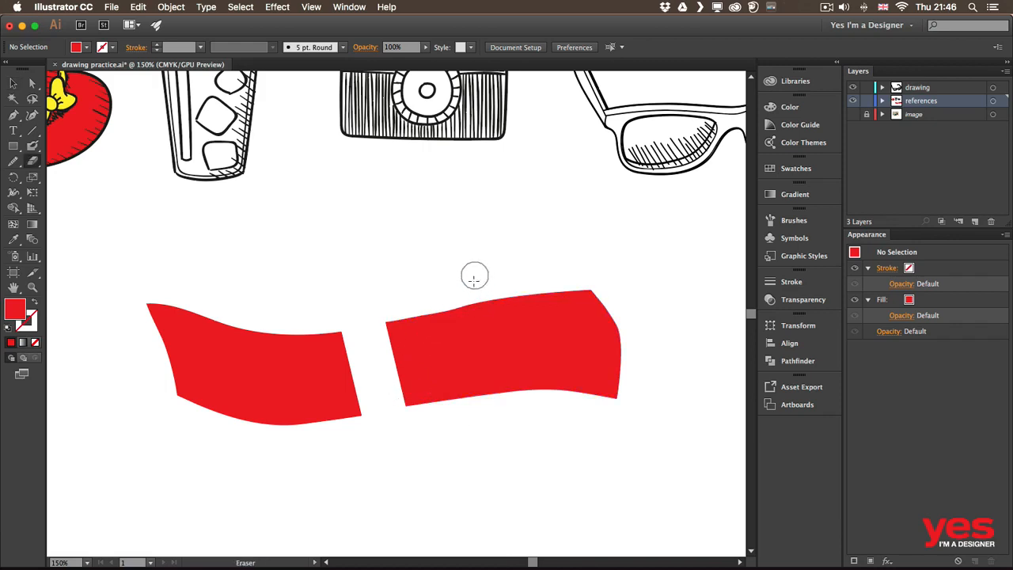
{"action": "mouse_move", "coordinate": [470, 280]}
{"action": "left_mouse_down"}
{"action": "mouse_move", "coordinate": [513, 411]}
{"action": "mouse_move", "coordinate": [509, 444]}
{"action": "left_mouse_up"}
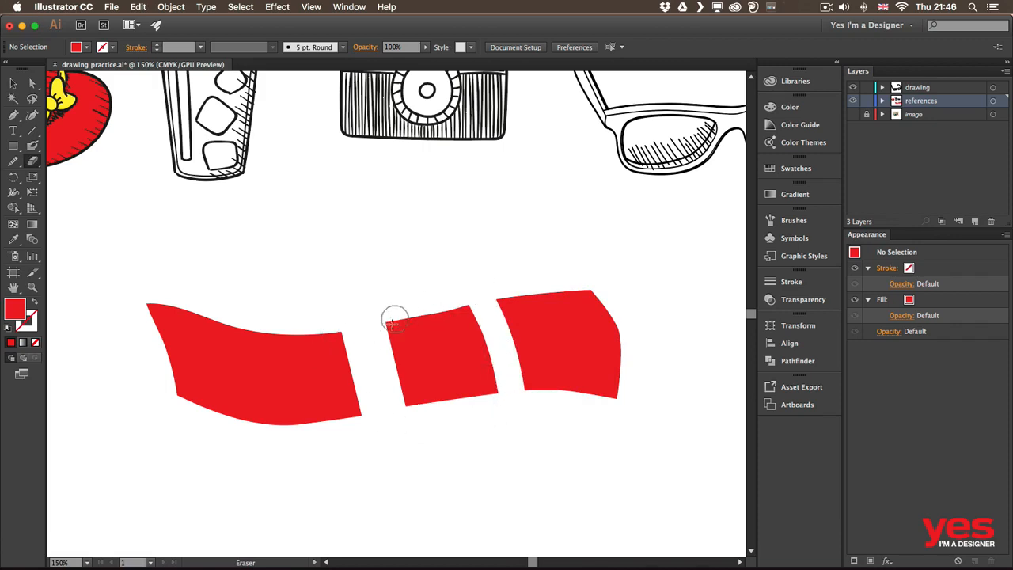
{"action": "key", "text": "v"}
{"action": "left_click_drag", "start_coordinate": [416, 346], "coordinate": [369, 357]}
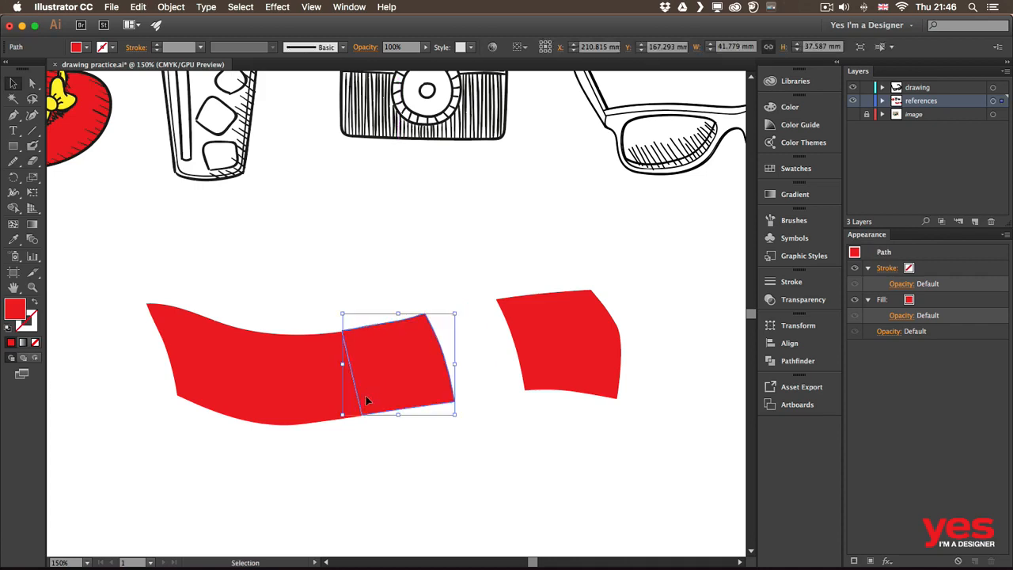
{"action": "left_click", "coordinate": [385, 473]}
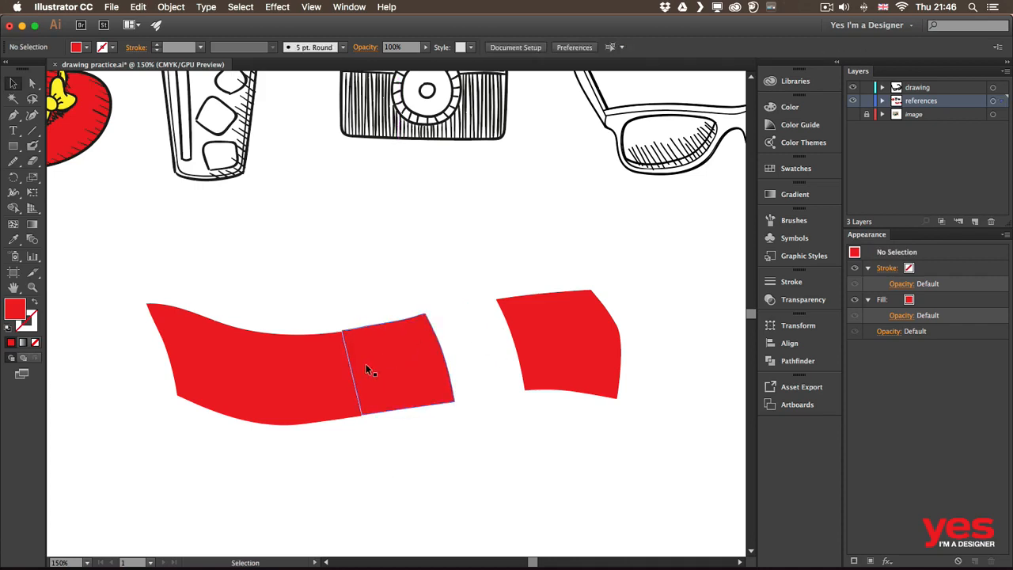
{"action": "left_click_drag", "start_coordinate": [387, 360], "coordinate": [398, 361]}
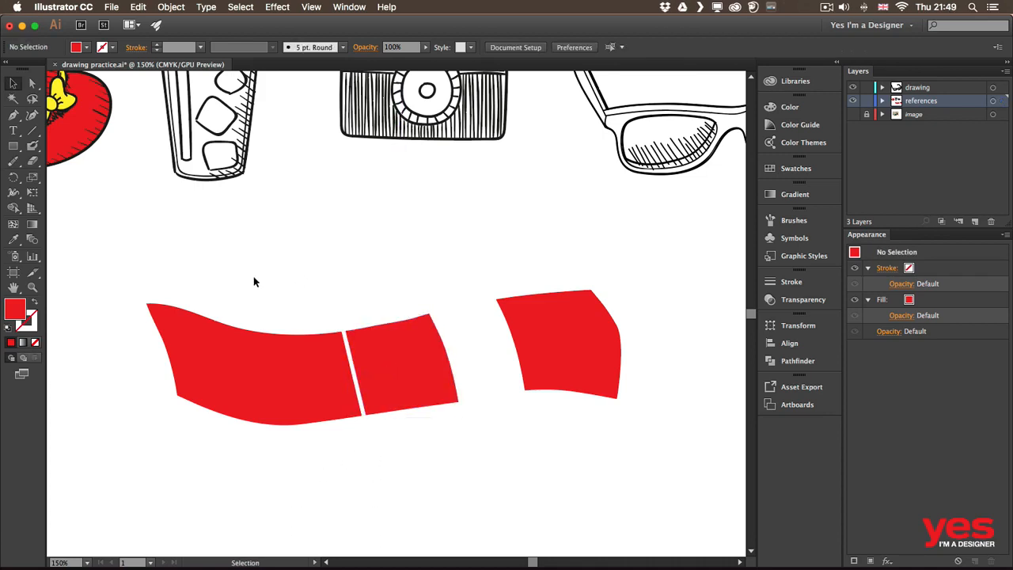
Draw a wavy Pencil line about 112 mm wide above the banner and give it a 3 pt black stroke with no fill.
{"action": "key", "text": "n"}
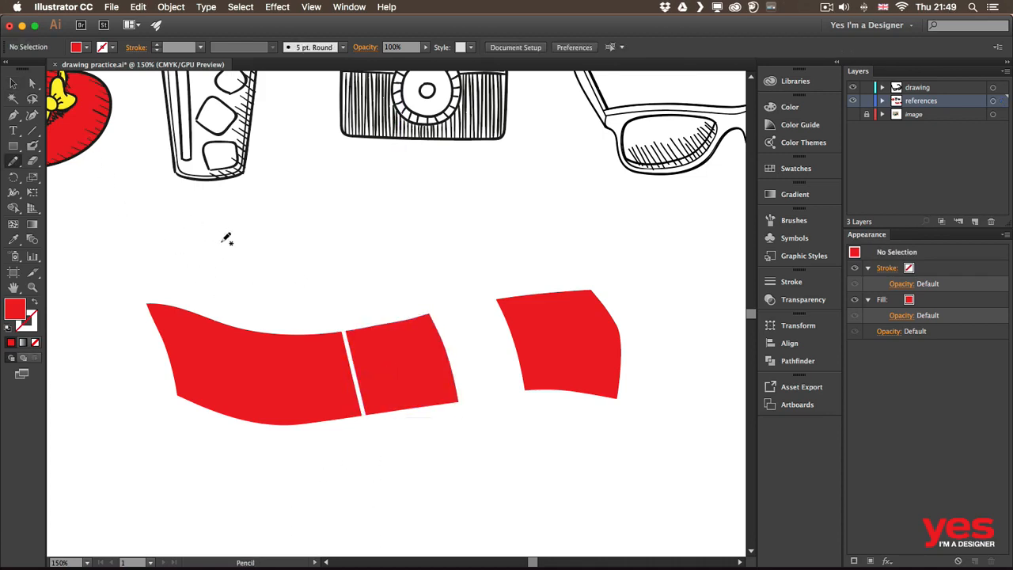
{"action": "left_click_drag", "start_coordinate": [225, 235], "coordinate": [524, 205]}
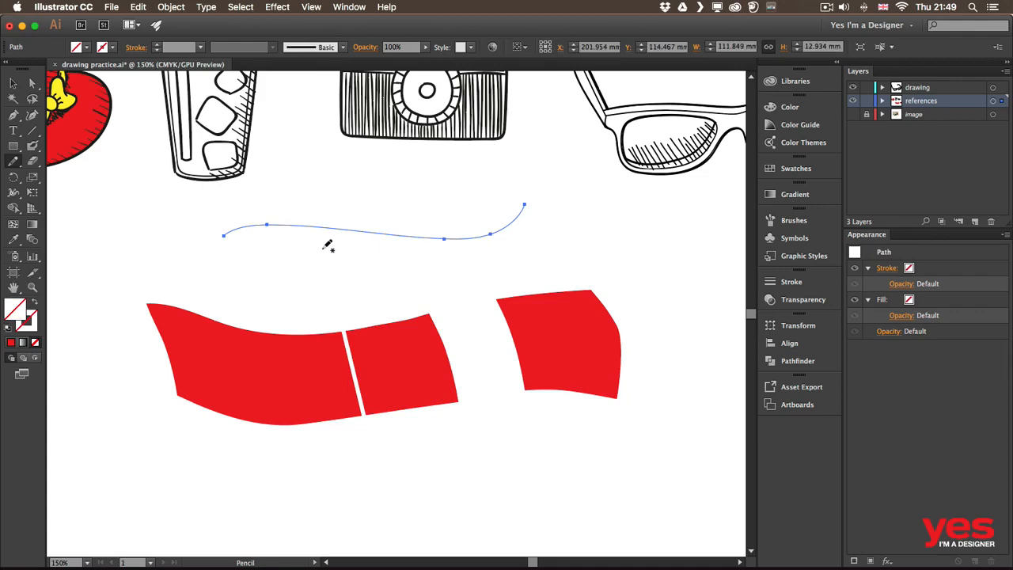
{"action": "key", "text": "slash"}
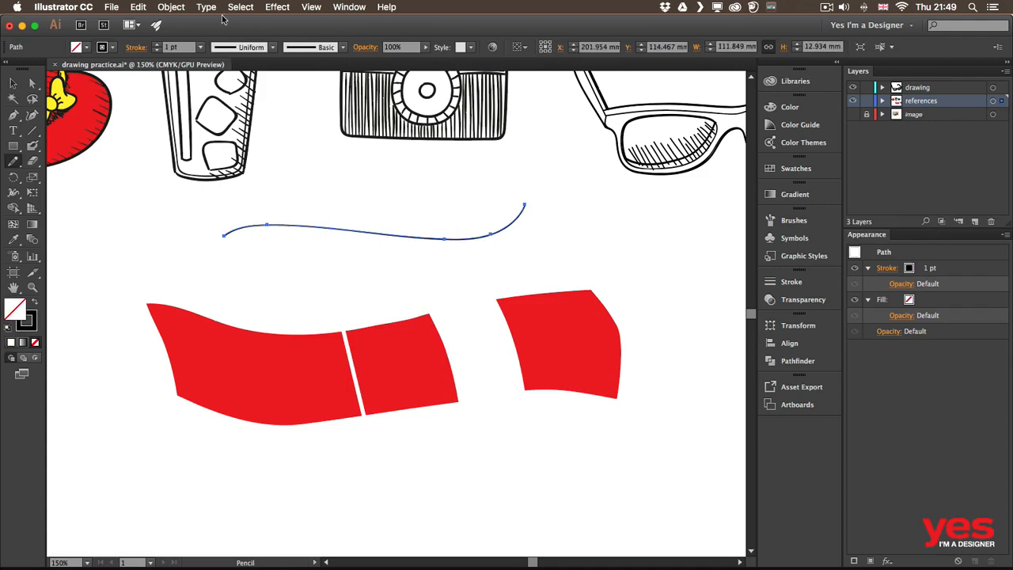
{"action": "left_click", "coordinate": [157, 44]}
{"action": "left_click", "coordinate": [158, 44]}
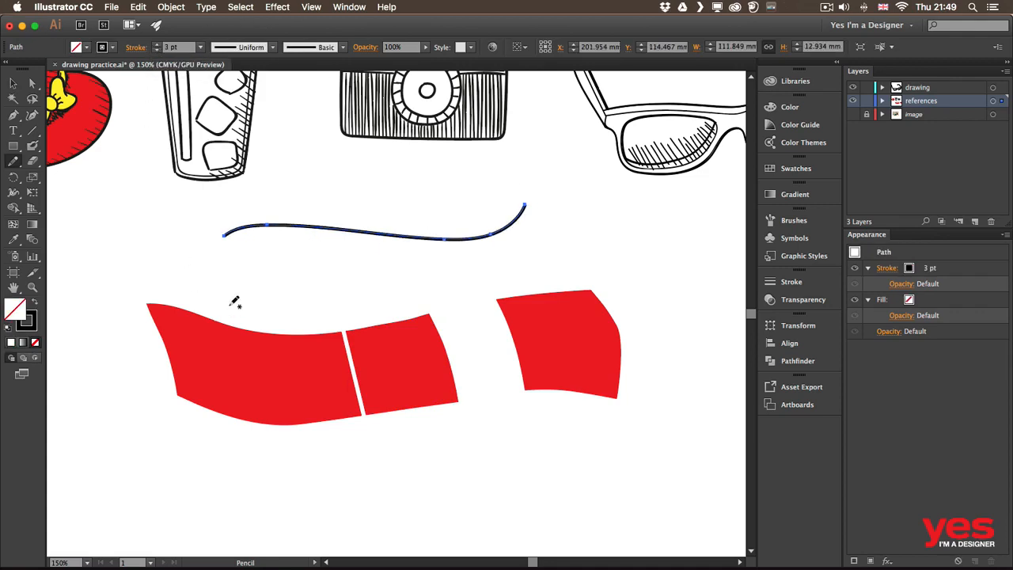
Break the wavy black line into dashes with the Path Eraser tool and deselect it.
{"action": "left_click", "coordinate": [13, 161]}
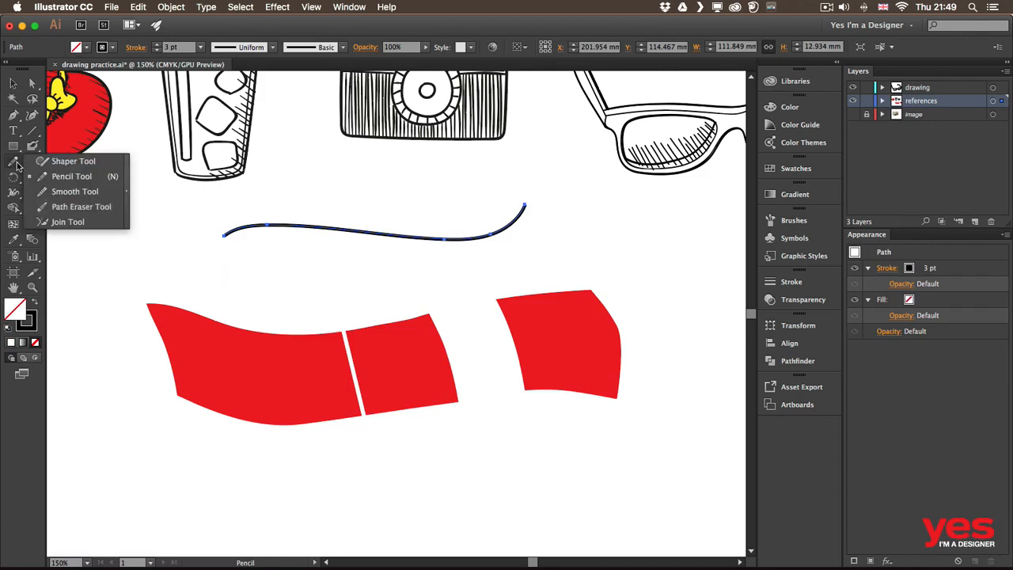
{"action": "left_click", "coordinate": [75, 207]}
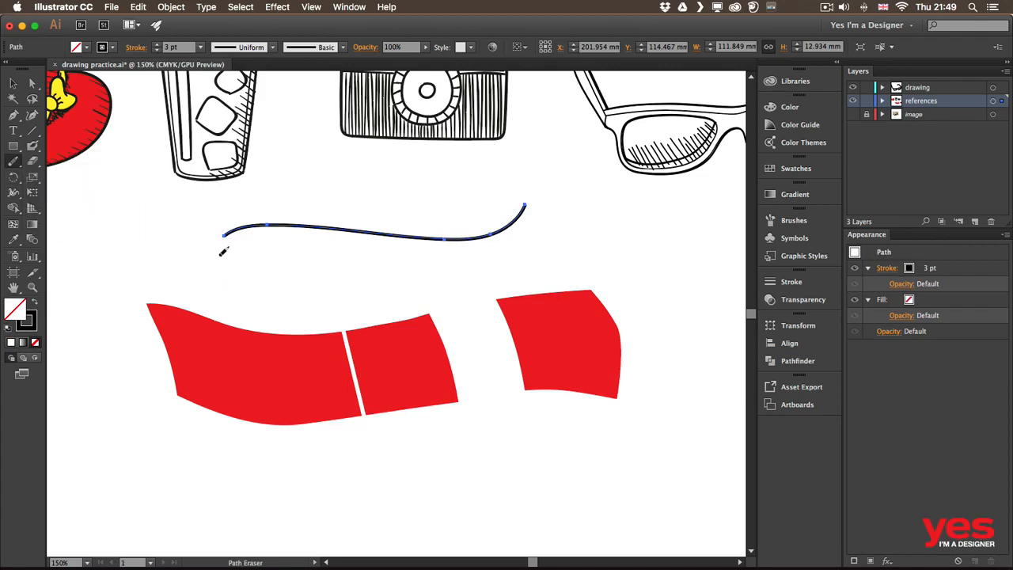
{"action": "mouse_move", "coordinate": [235, 228]}
{"action": "left_mouse_down"}
{"action": "mouse_move", "coordinate": [216, 234]}
{"action": "mouse_move", "coordinate": [248, 225]}
{"action": "mouse_move", "coordinate": [429, 237]}
{"action": "left_mouse_up"}
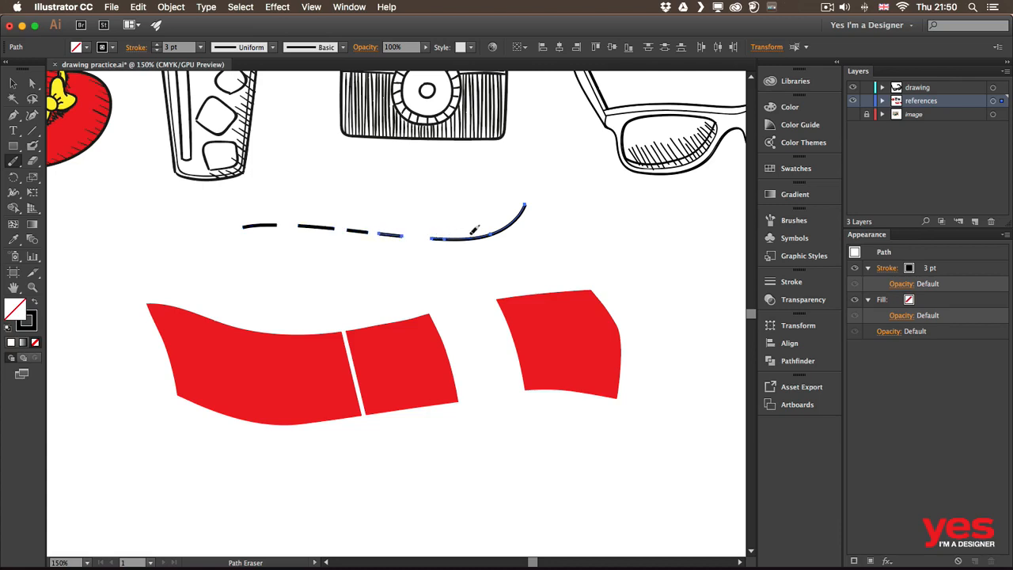
{"action": "left_click_drag", "start_coordinate": [503, 224], "coordinate": [520, 208]}
{"action": "key", "text": "v"}
{"action": "left_click", "coordinate": [432, 292]}
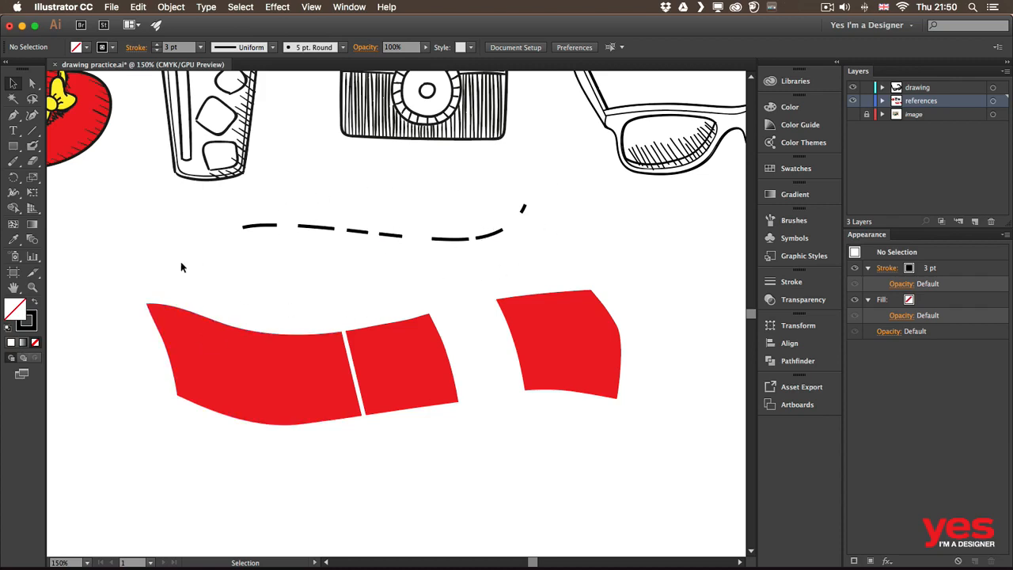
Move the red hat group slightly down, keeping it clear of the glass drawing.
{"action": "left_click_drag", "start_coordinate": [160, 219], "coordinate": [366, 302]}
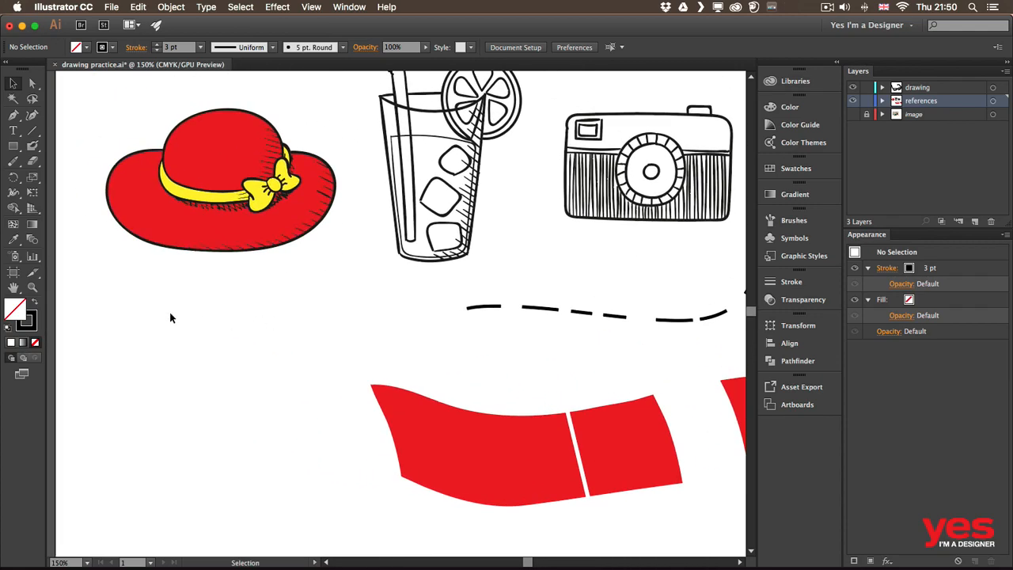
{"action": "left_click_drag", "start_coordinate": [33, 161], "coordinate": [107, 197]}
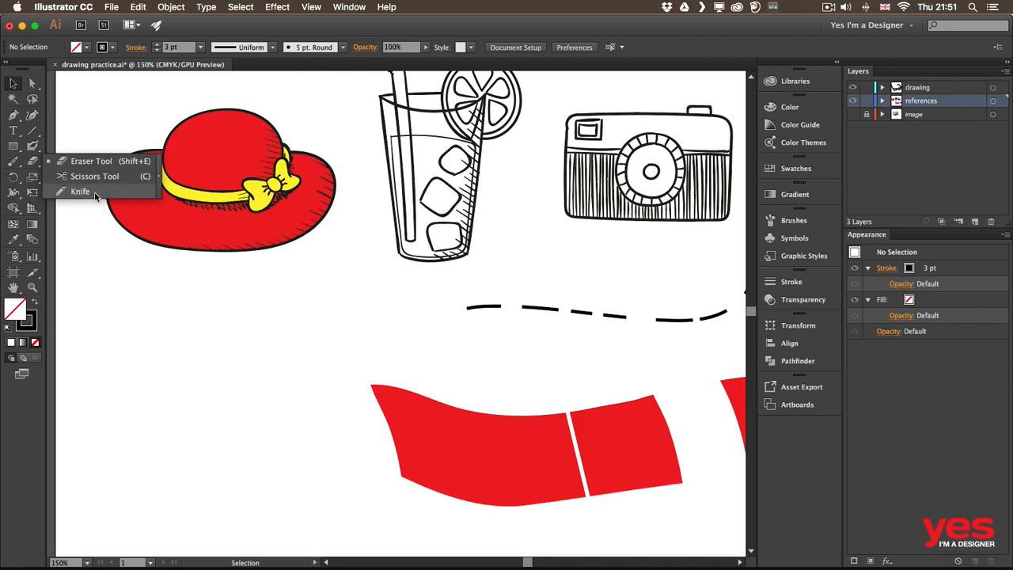
{"action": "left_click_drag", "start_coordinate": [94, 195], "coordinate": [94, 195]}
{"action": "key", "text": "v"}
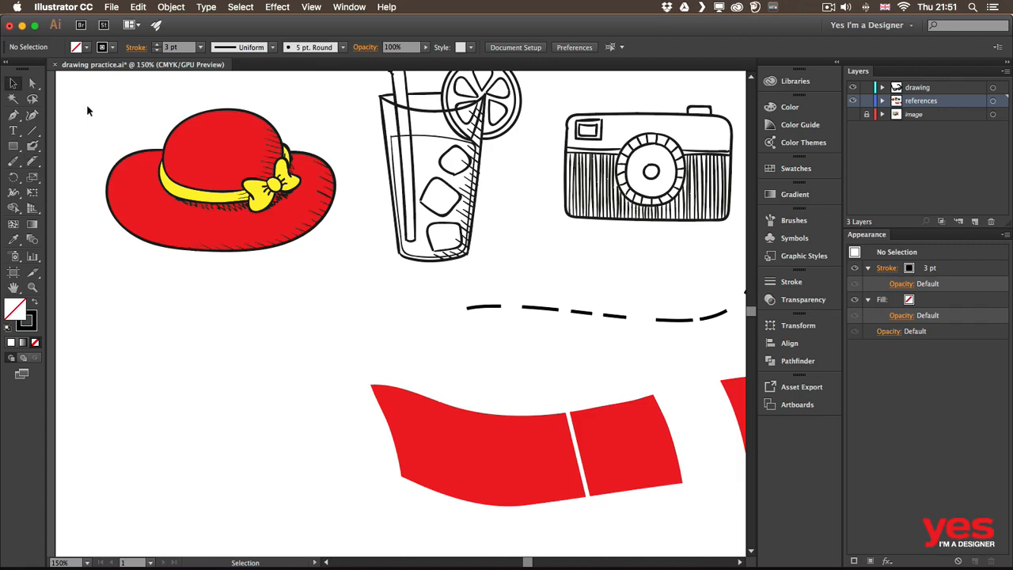
{"action": "left_click_drag", "start_coordinate": [204, 140], "coordinate": [205, 181]}
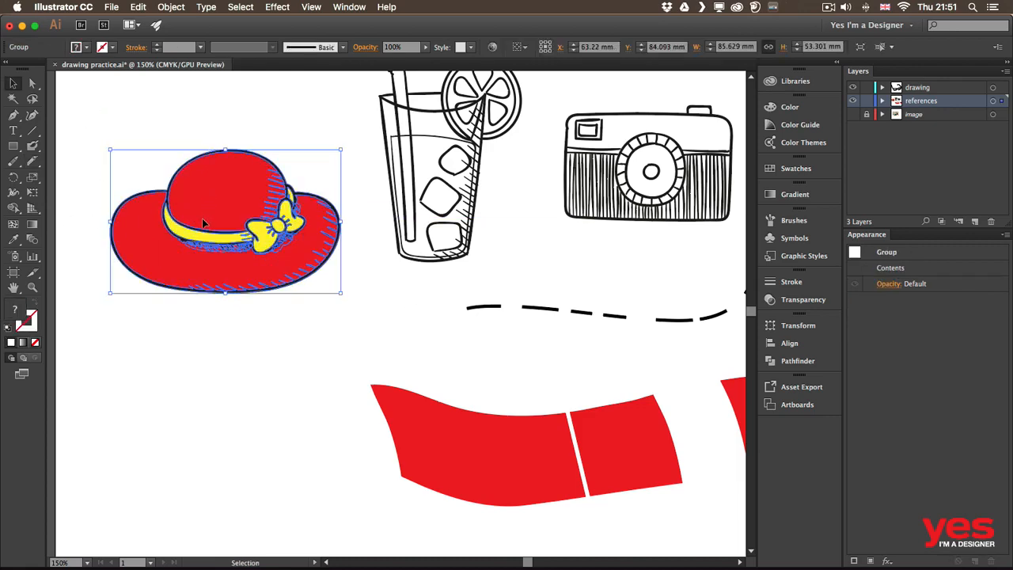
Slice the hat vertically through its middle with the Knife tool, switch to Outline view and deselect everything.
{"action": "left_click", "coordinate": [32, 162]}
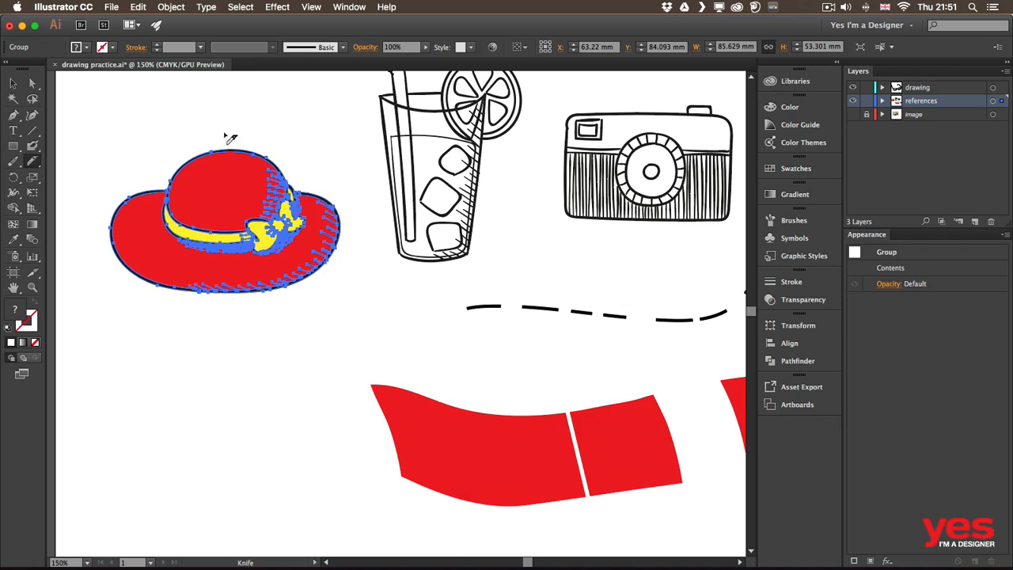
{"action": "left_click_drag", "start_coordinate": [228, 123], "coordinate": [220, 420]}
{"action": "key", "text": "super+y"}
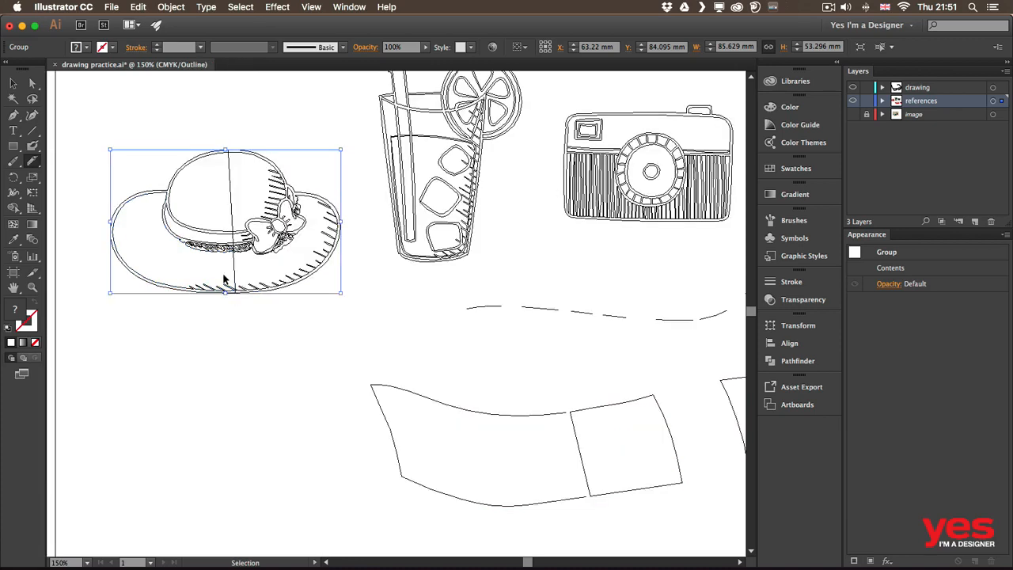
{"action": "key", "text": "v"}
{"action": "left_click", "coordinate": [272, 310]}
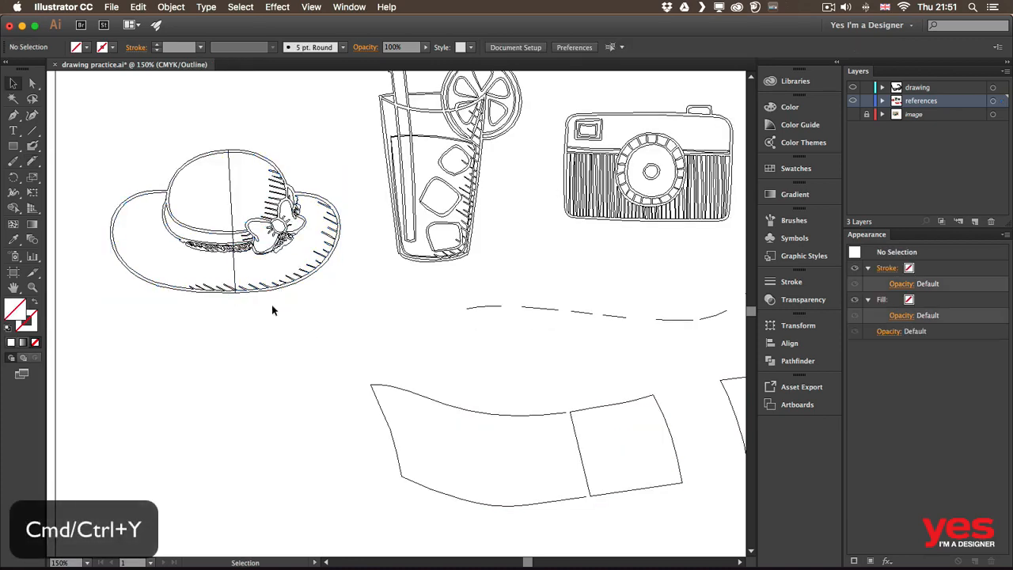
Lasso all anchor points of the hat's left half, up to the knife cut, and group them.
{"action": "key", "text": "q"}
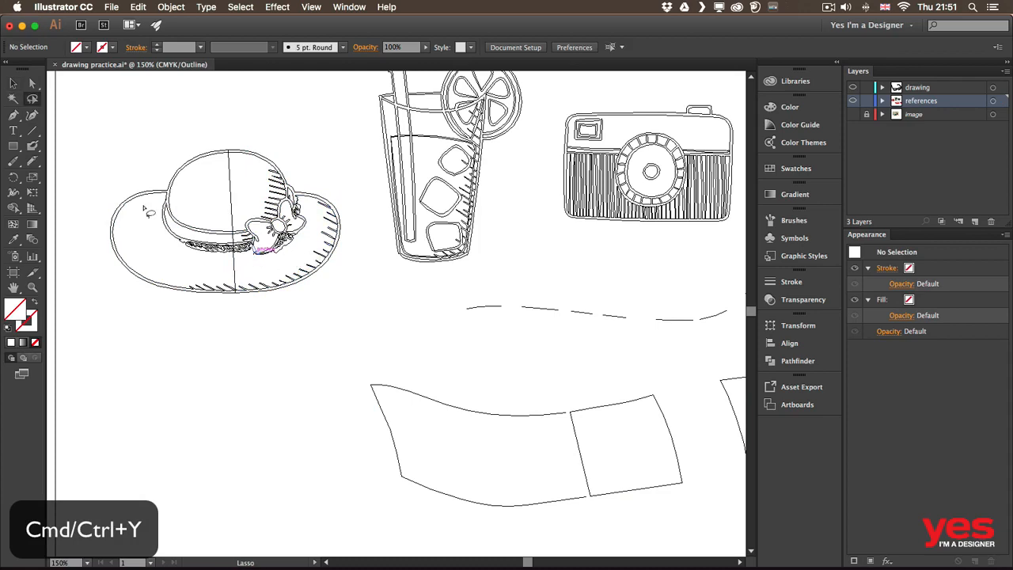
{"action": "key", "text": "super+equal"}
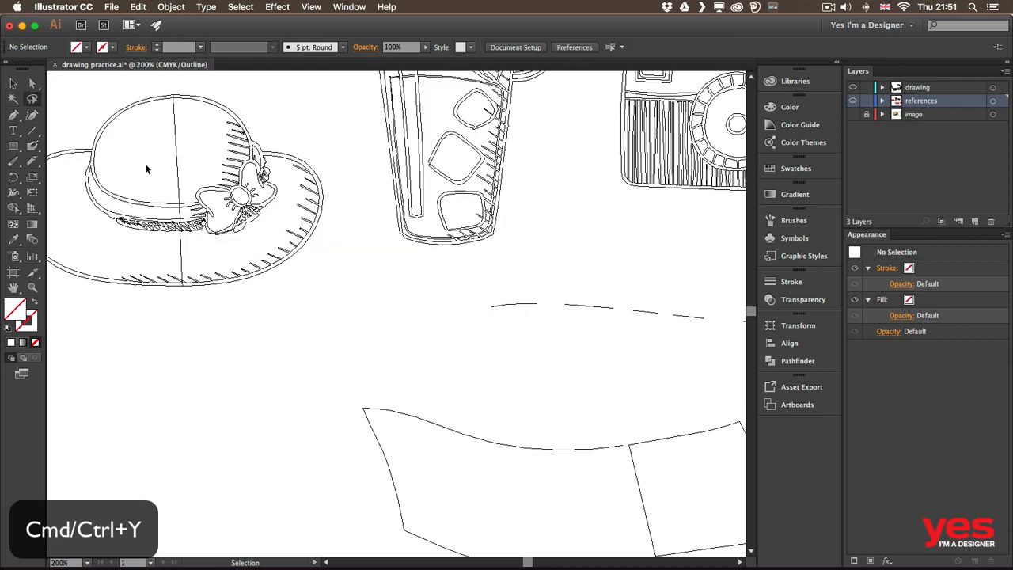
{"action": "left_click_drag", "start_coordinate": [224, 199], "coordinate": [388, 291]}
{"action": "left_click_drag", "start_coordinate": [366, 251], "coordinate": [391, 261]}
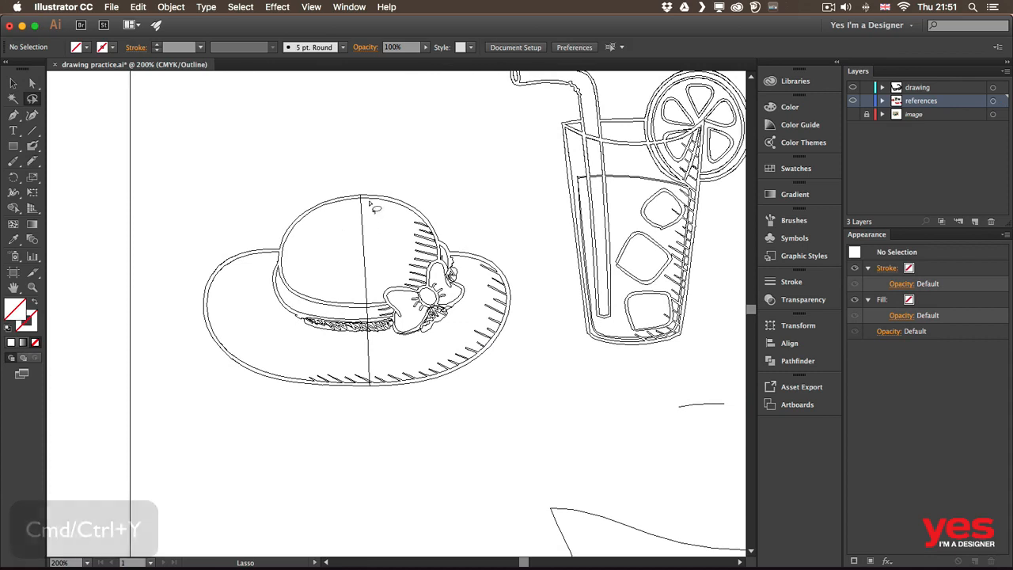
{"action": "mouse_move", "coordinate": [336, 173]}
{"action": "left_mouse_down"}
{"action": "mouse_move", "coordinate": [188, 303]}
{"action": "mouse_move", "coordinate": [232, 415]}
{"action": "mouse_move", "coordinate": [315, 443]}
{"action": "mouse_move", "coordinate": [349, 432]}
{"action": "mouse_move", "coordinate": [364, 389]}
{"action": "mouse_move", "coordinate": [364, 299]}
{"action": "mouse_move", "coordinate": [340, 169]}
{"action": "left_mouse_up"}
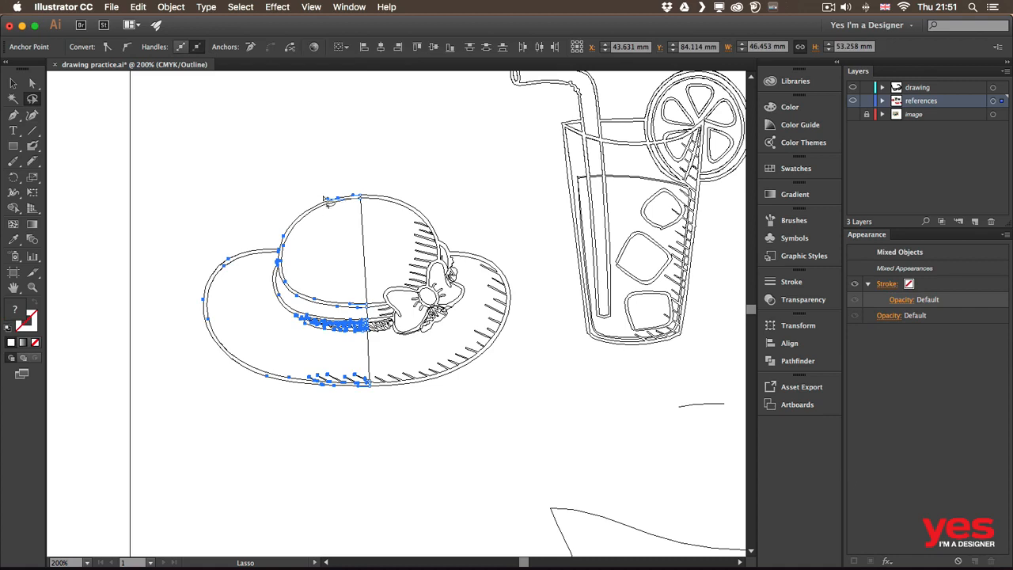
{"action": "key", "text": "super+g"}
Move the grouped left half of the hat about 7 mm left, away from the right half, and return to Preview view.
{"action": "key", "text": "v"}
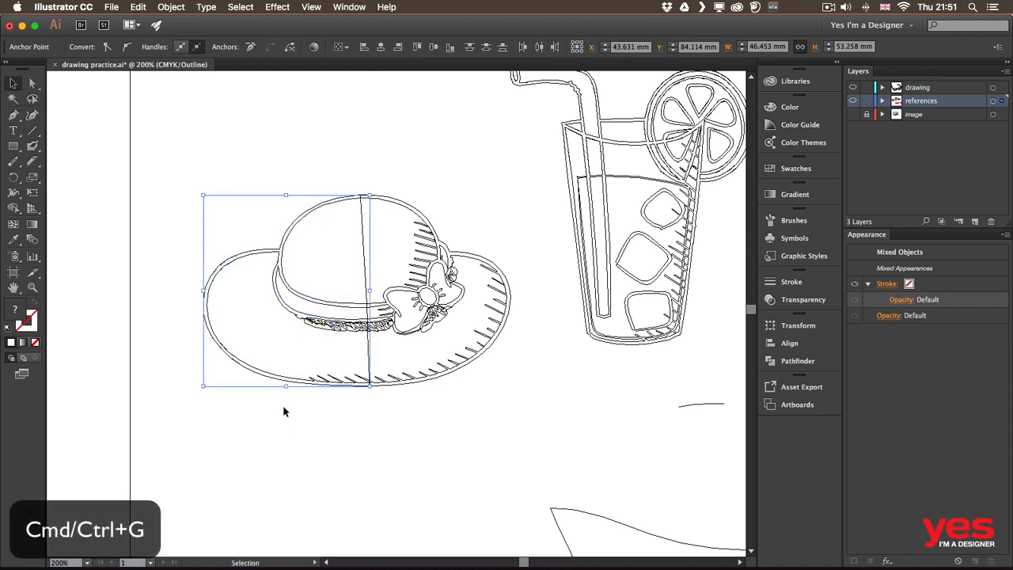
{"action": "key", "text": "a"}
{"action": "key", "text": "v"}
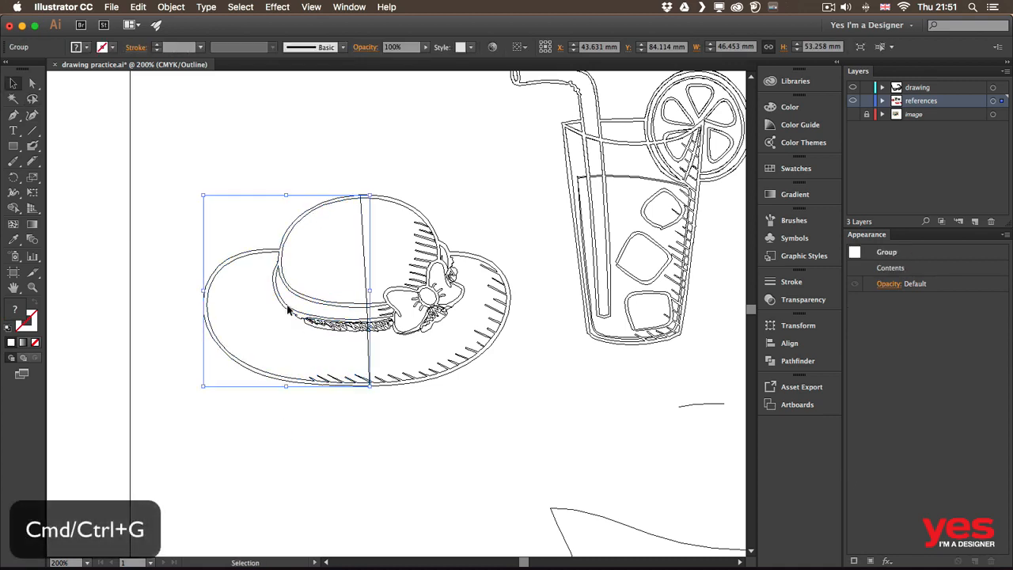
{"action": "left_click_drag", "start_coordinate": [277, 226], "coordinate": [251, 228]}
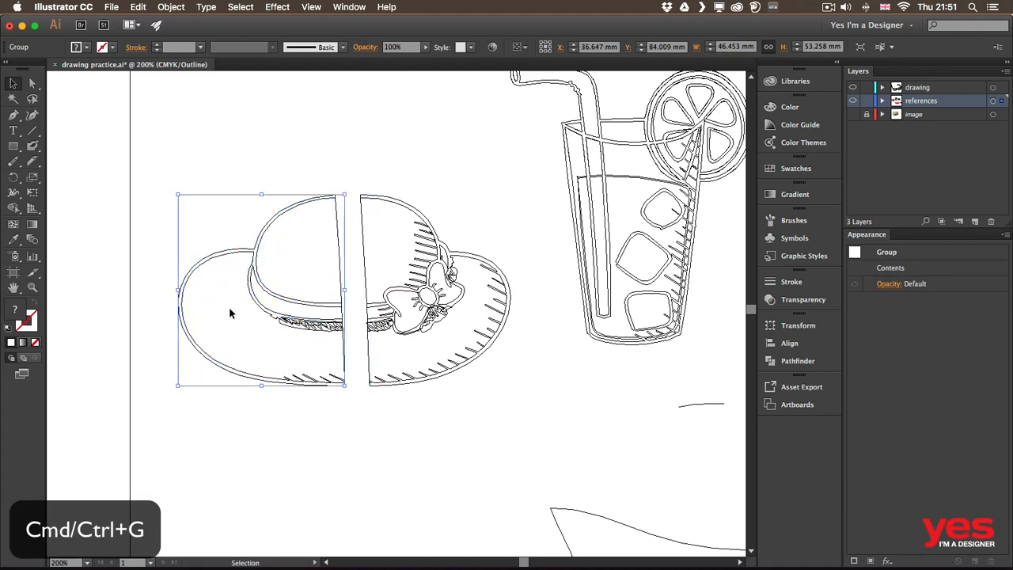
{"action": "key", "text": "super+y"}
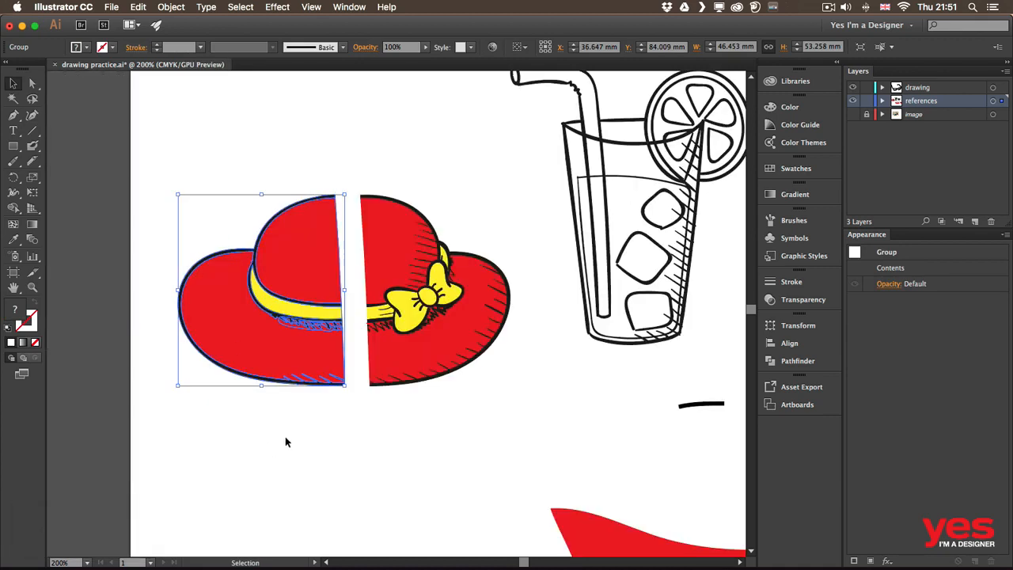
Deselect the artwork and create a custom tools panel named Drawing Tools, placed just above the hat.
{"action": "left_click", "coordinate": [284, 467]}
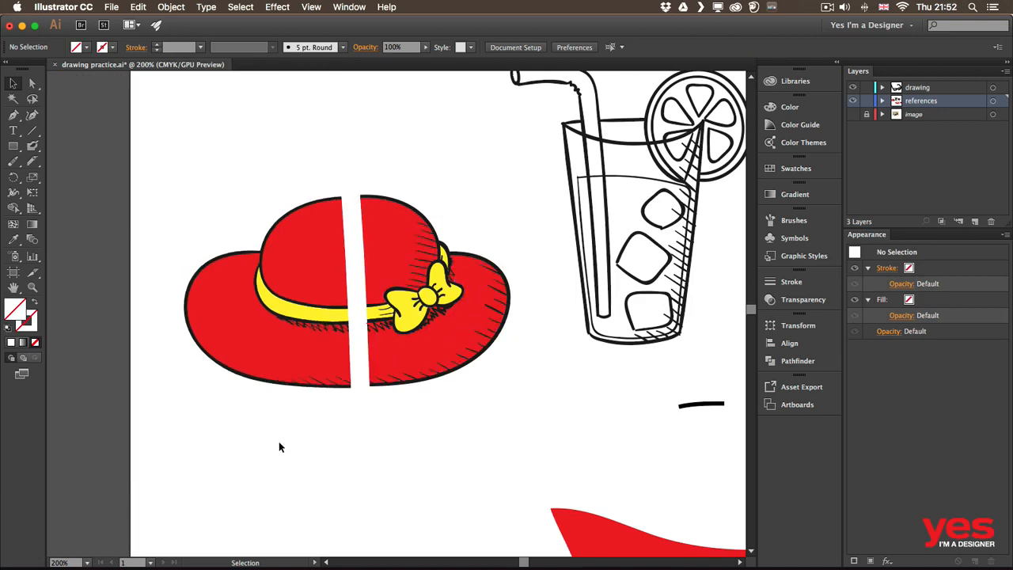
{"action": "key", "text": "super+0"}
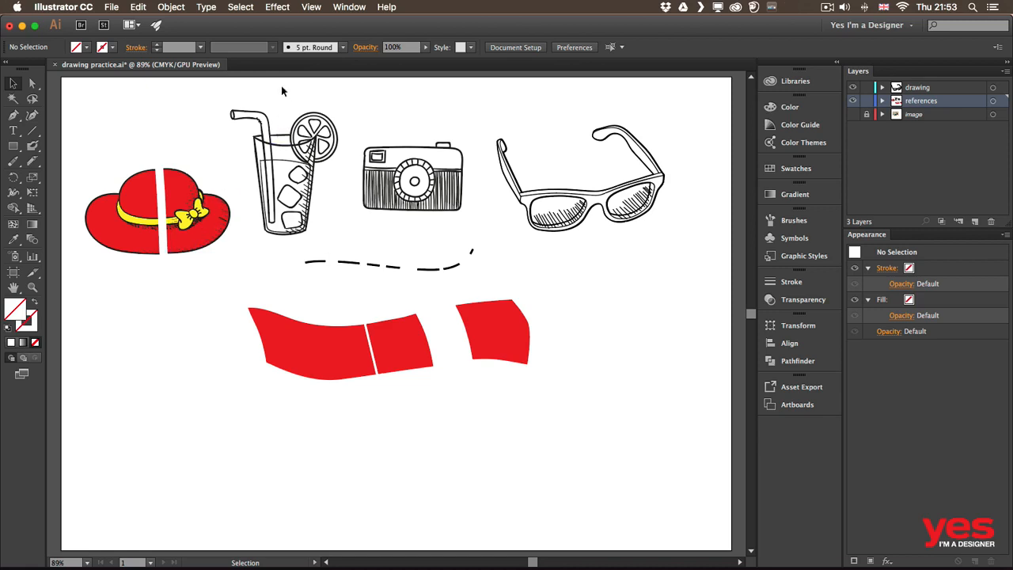
{"action": "left_click", "coordinate": [349, 6]}
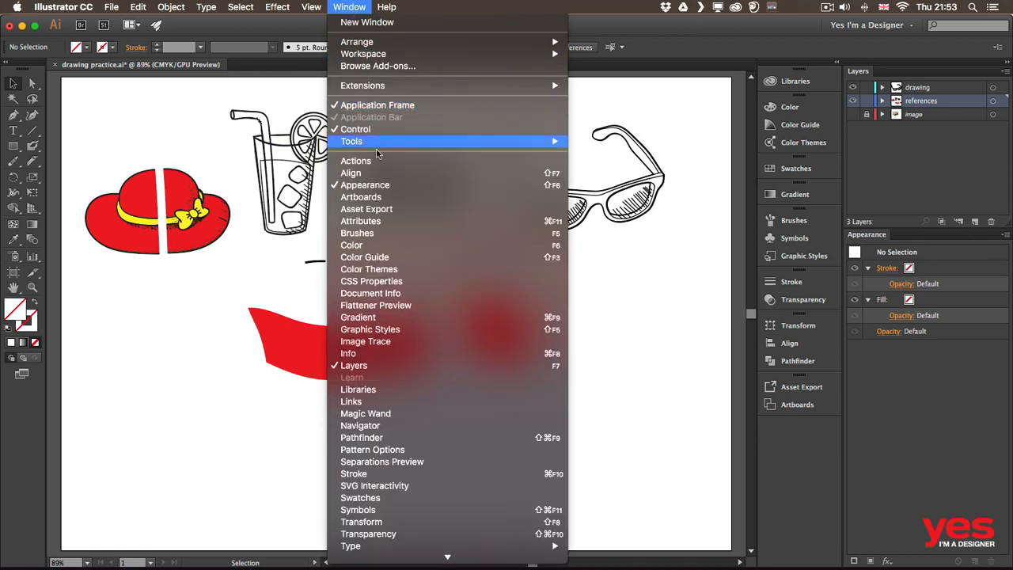
{"action": "mouse_move", "coordinate": [381, 147]}
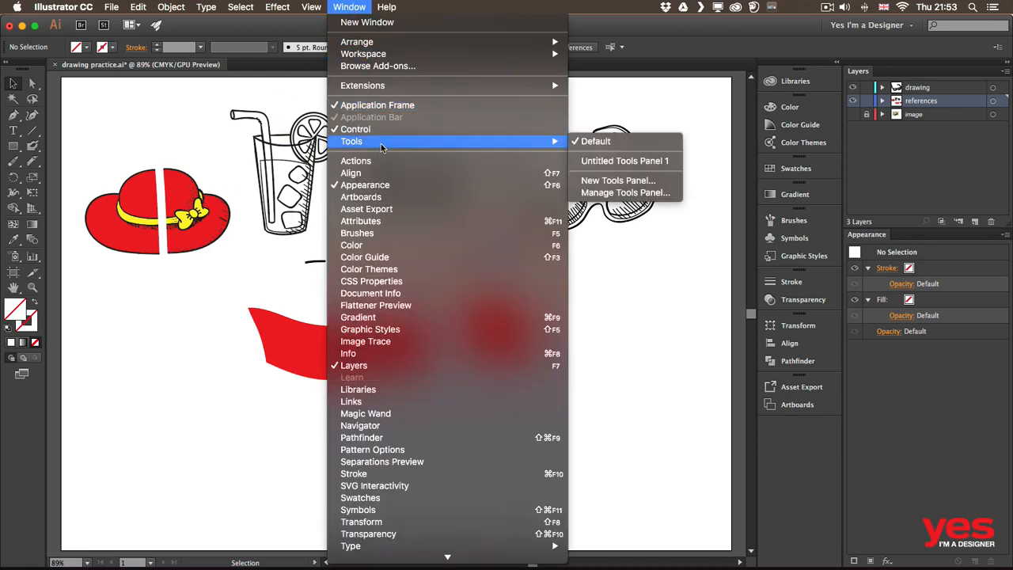
{"action": "left_click", "coordinate": [646, 184]}
{"action": "type", "text": "Drawin"}
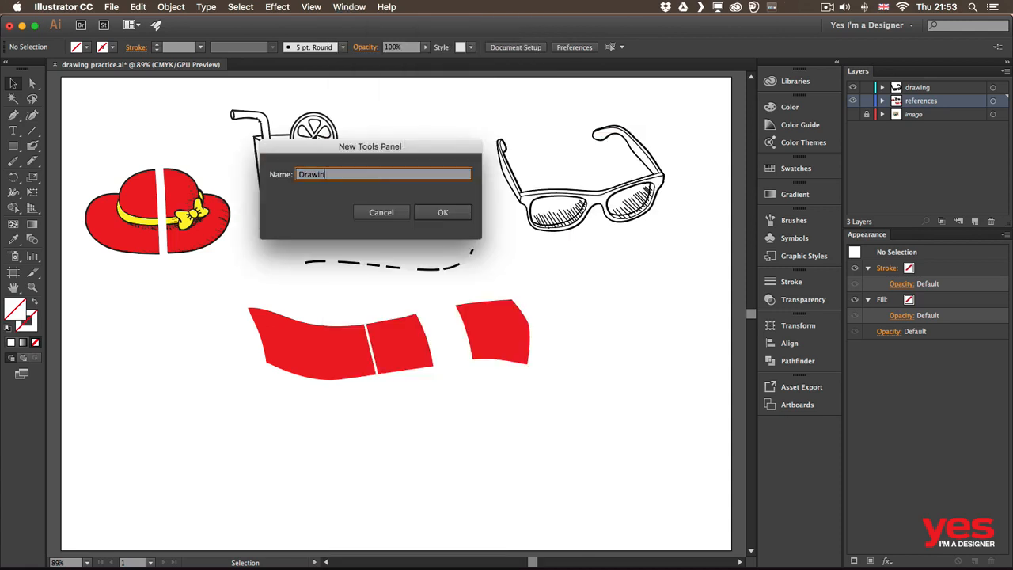
{"action": "type", "text": "g Tools"}
{"action": "key", "text": "Return"}
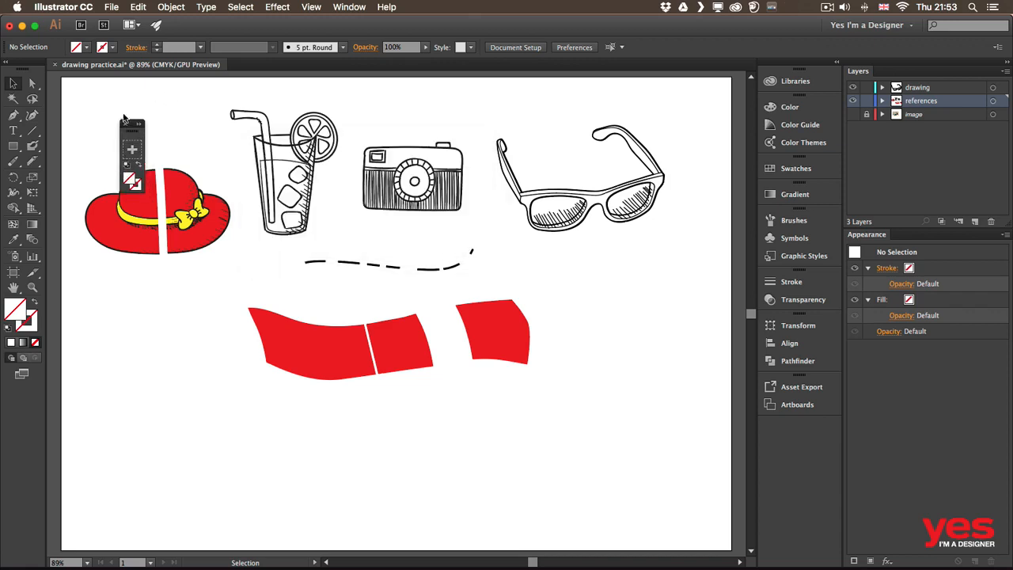
{"action": "left_click_drag", "start_coordinate": [137, 129], "coordinate": [101, 98]}
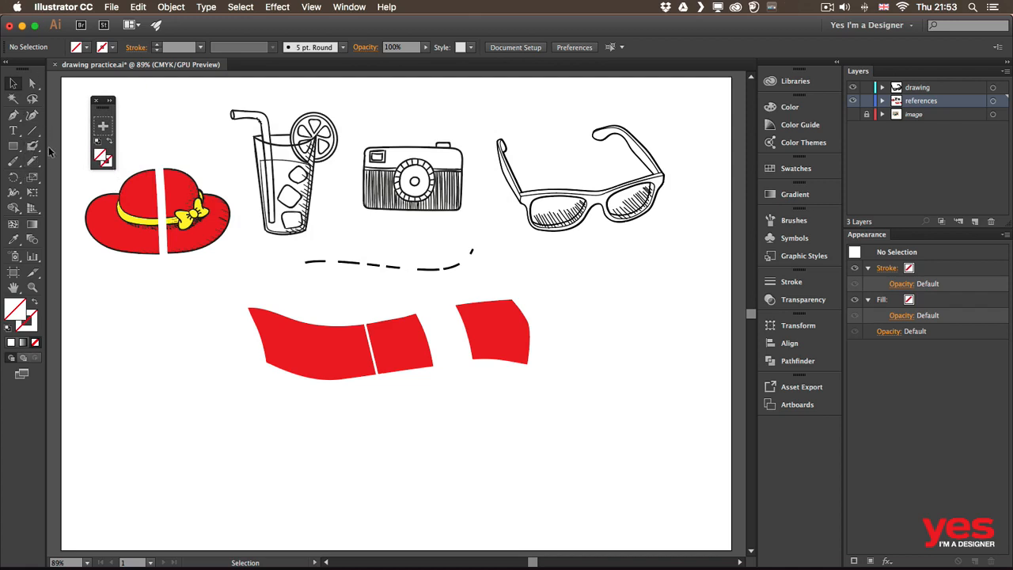
Add the Pencil and Paintbrush tools to the Drawing Tools panel.
{"action": "left_click", "coordinate": [32, 161]}
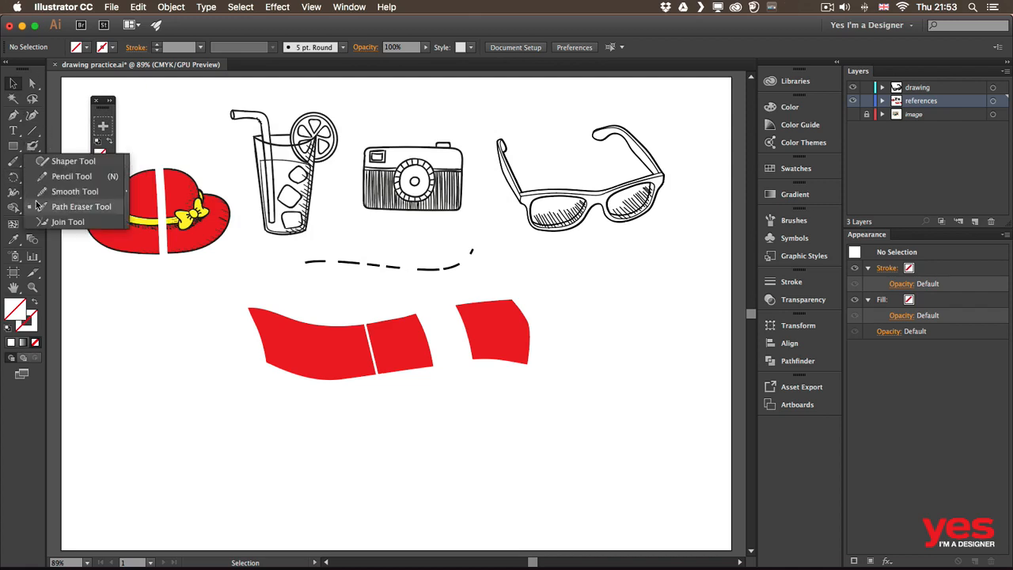
{"action": "left_click", "coordinate": [59, 176]}
{"action": "mouse_move", "coordinate": [14, 162]}
{"action": "left_mouse_down"}
{"action": "mouse_move", "coordinate": [61, 156]}
{"action": "mouse_move", "coordinate": [103, 127]}
{"action": "left_mouse_up"}
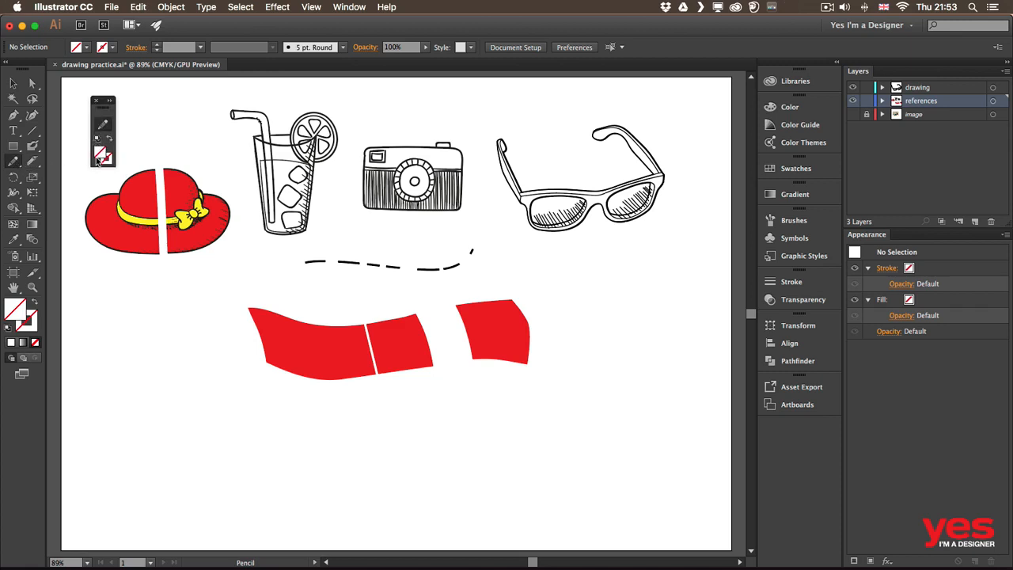
{"action": "left_click", "coordinate": [32, 161]}
{"action": "left_click", "coordinate": [94, 145]}
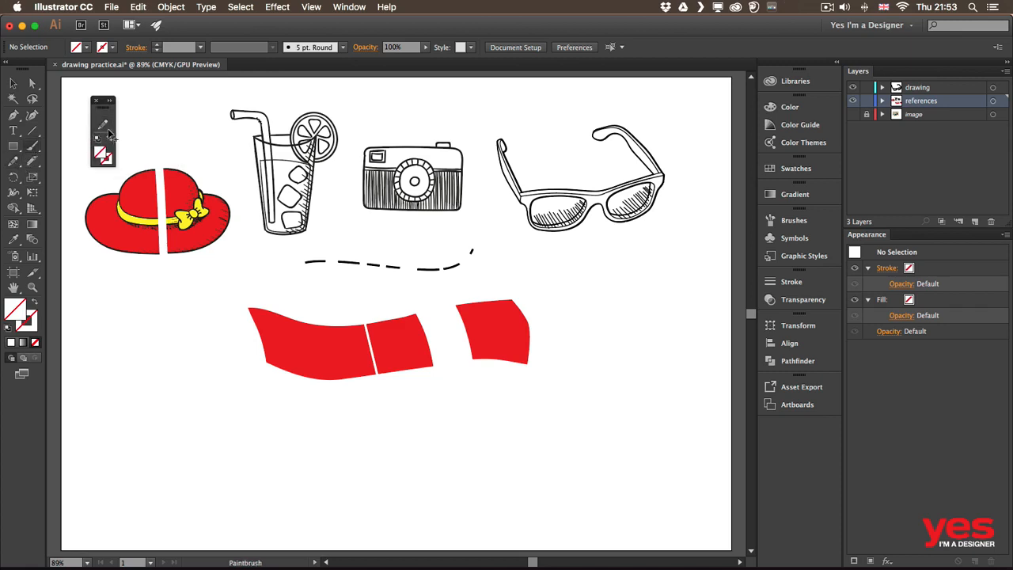
{"action": "left_click_drag", "start_coordinate": [111, 136], "coordinate": [109, 150]}
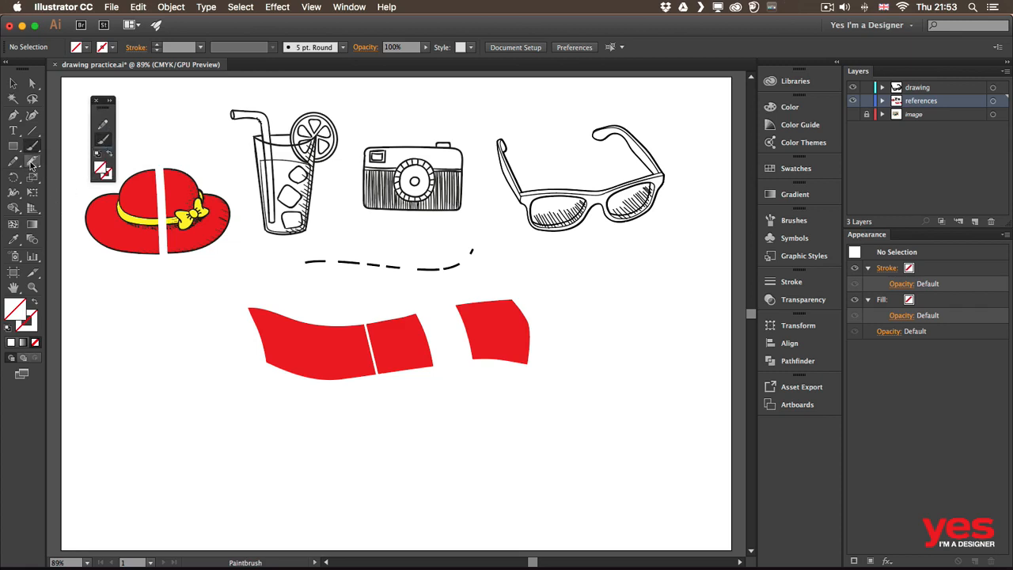
Add the Blob Brush and Eraser tools to the Drawing Tools panel, below the Paintbrush.
{"action": "left_click", "coordinate": [34, 146]}
{"action": "left_click", "coordinate": [79, 161]}
{"action": "left_click_drag", "start_coordinate": [34, 147], "coordinate": [108, 150]}
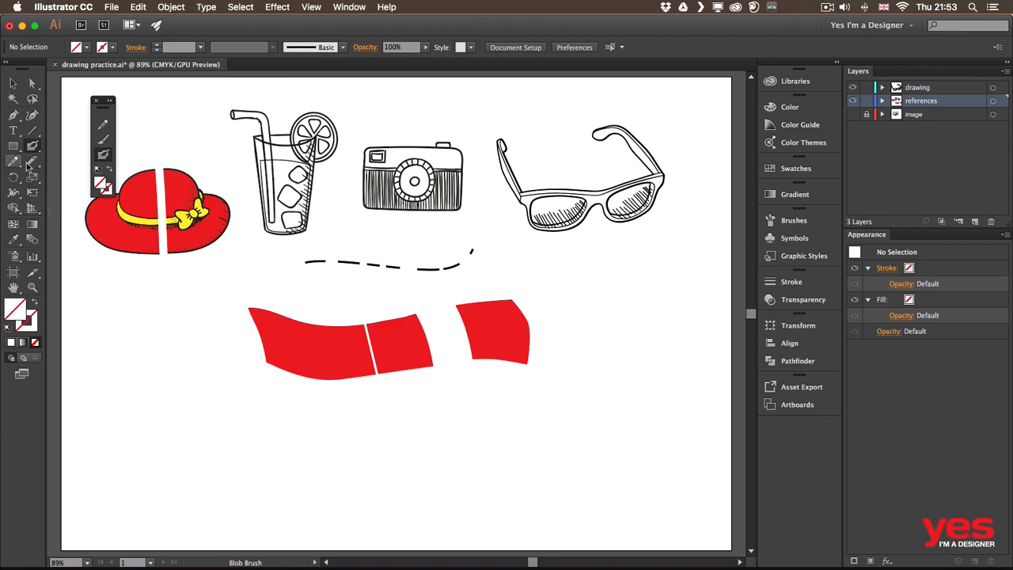
{"action": "left_click", "coordinate": [34, 165]}
{"action": "left_click", "coordinate": [56, 161]}
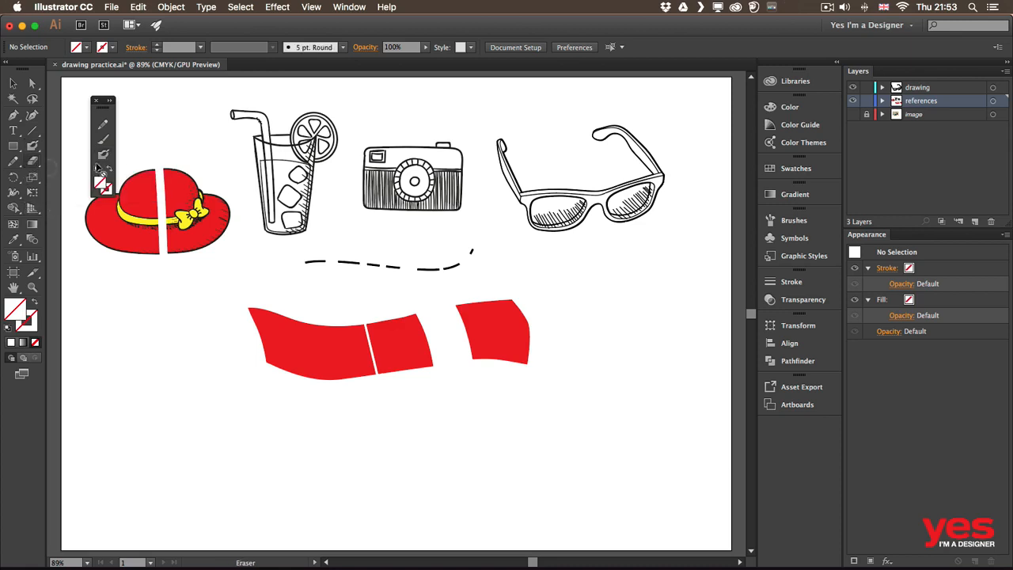
{"action": "left_click_drag", "start_coordinate": [104, 162], "coordinate": [104, 164]}
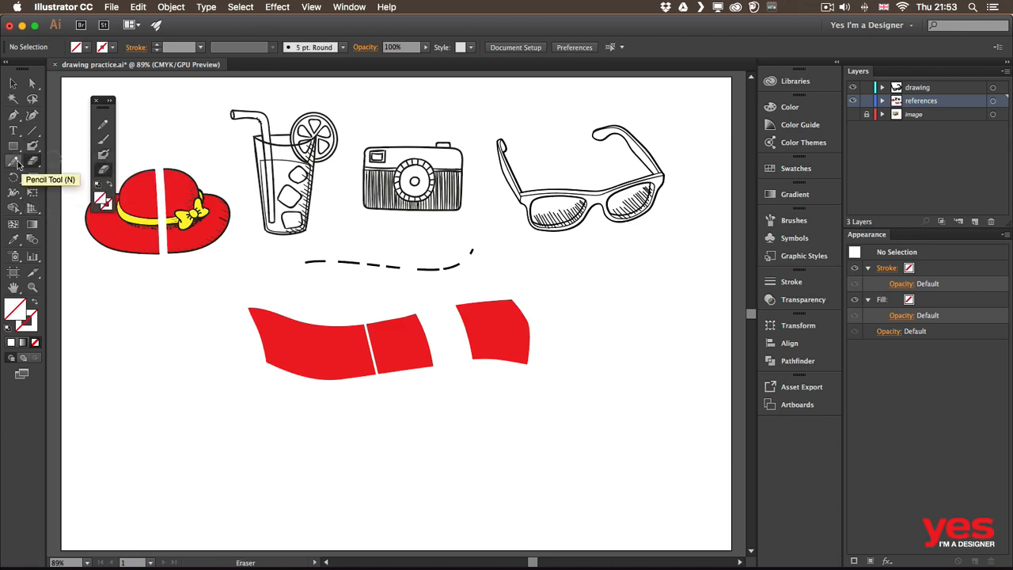
Add the Smooth, Join and Shape Builder tools to the end of the Drawing Tools panel.
{"action": "left_click", "coordinate": [12, 162]}
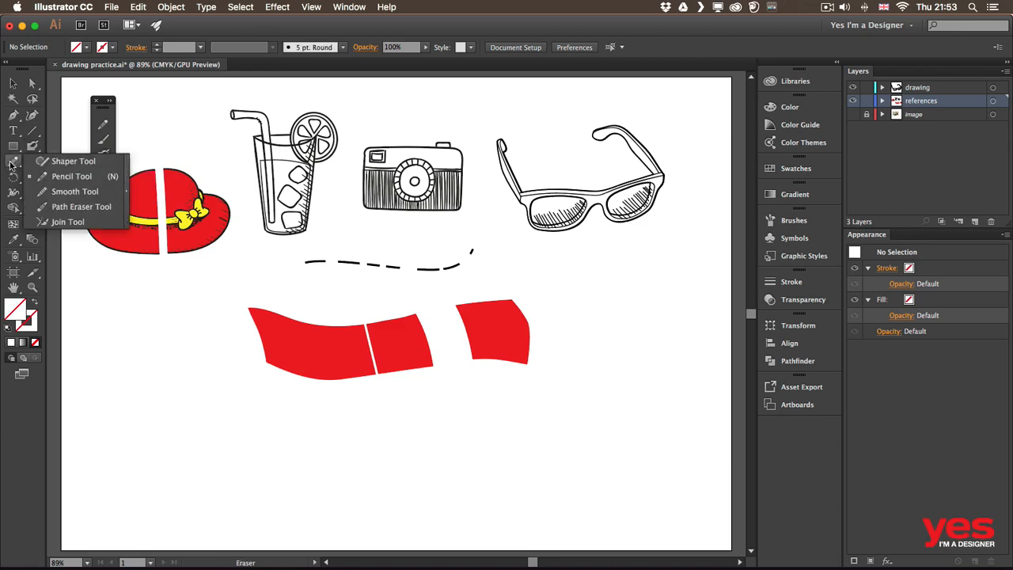
{"action": "left_click", "coordinate": [73, 192]}
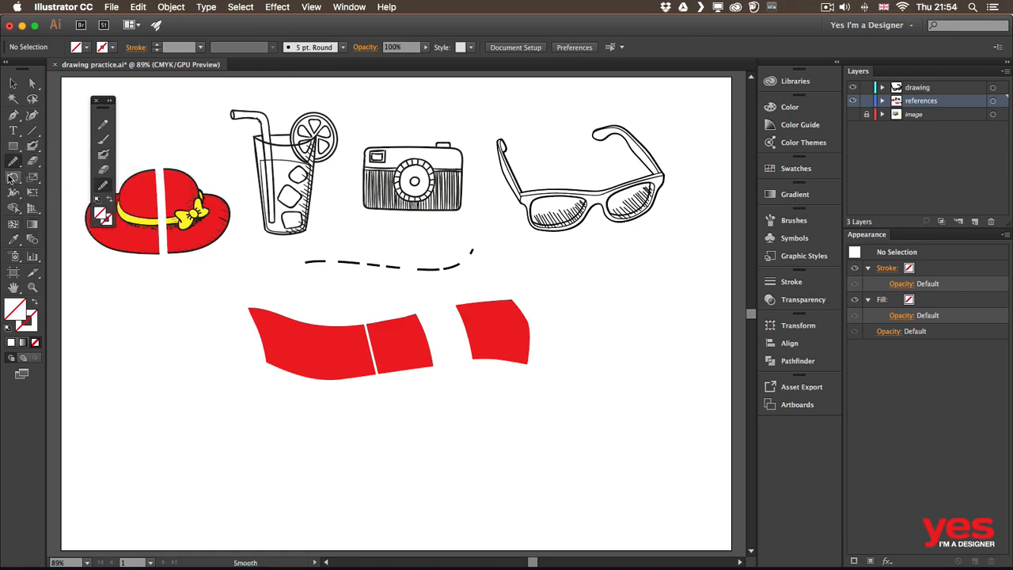
{"action": "left_click", "coordinate": [14, 162]}
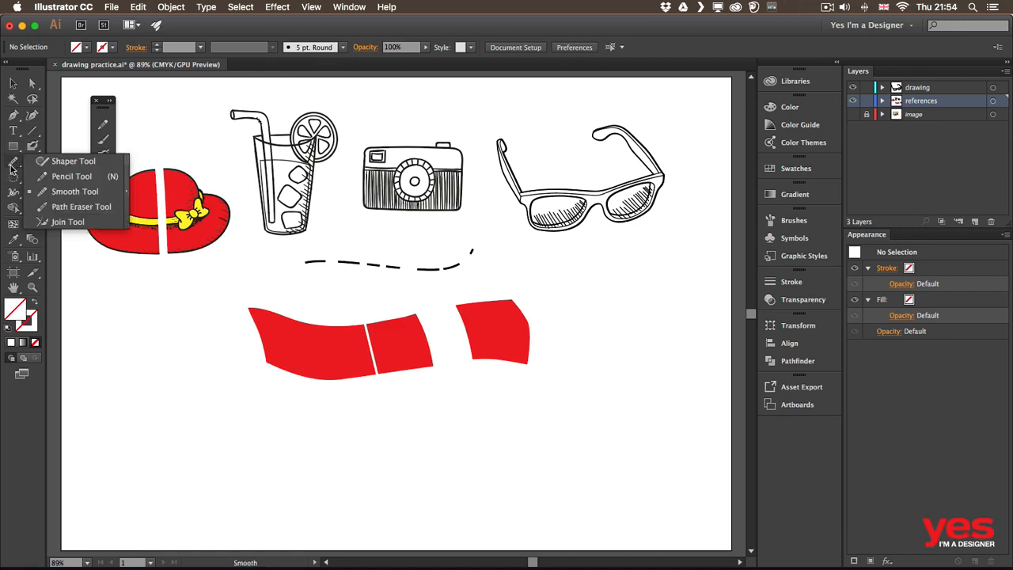
{"action": "left_click", "coordinate": [70, 222]}
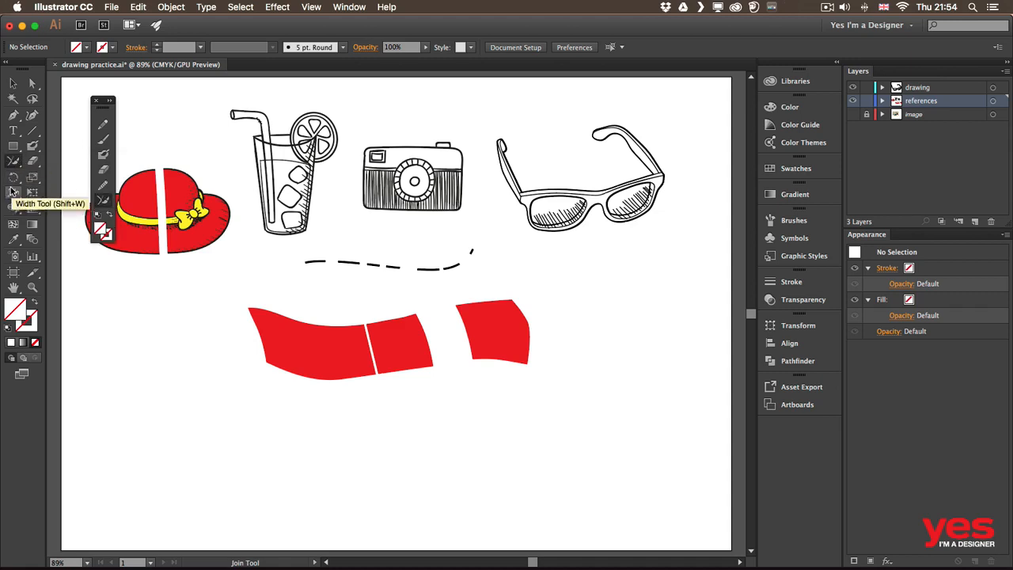
{"action": "left_click", "coordinate": [13, 208]}
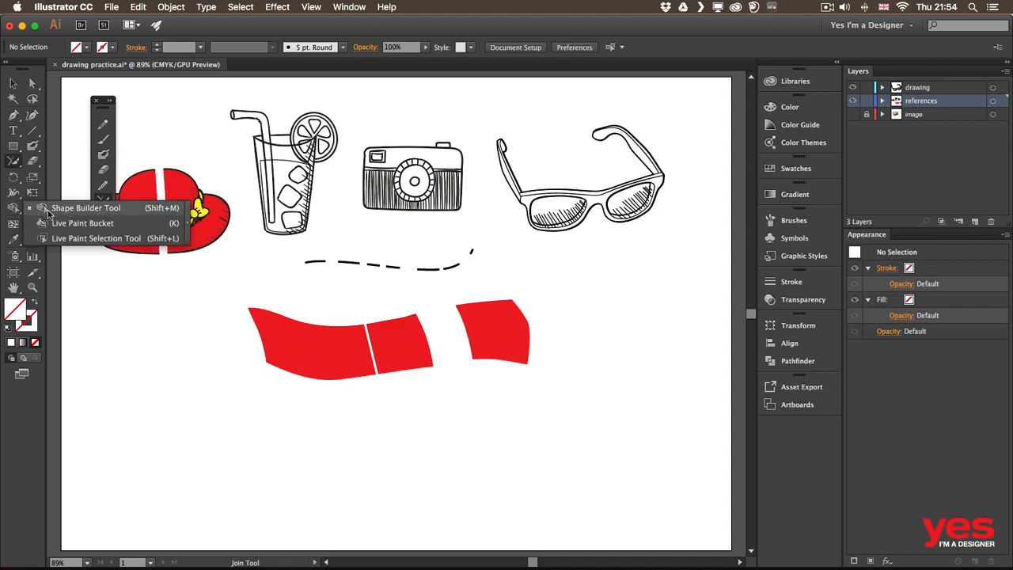
{"action": "left_click", "coordinate": [13, 211]}
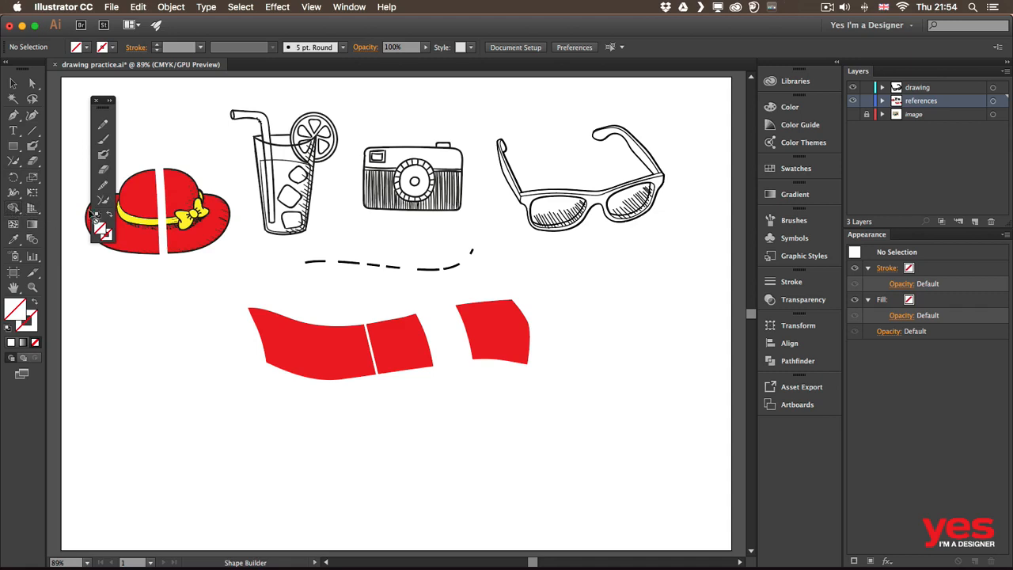
{"action": "left_click_drag", "start_coordinate": [95, 214], "coordinate": [110, 212]}
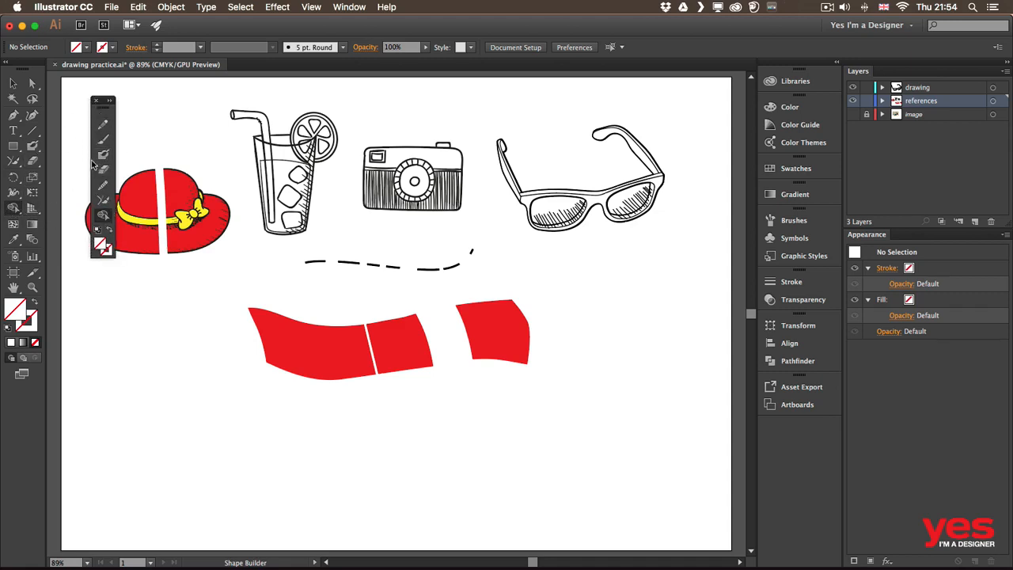
Switch the Drawing Tools panel to two columns and back to one, and close it.
{"action": "left_click", "coordinate": [111, 101]}
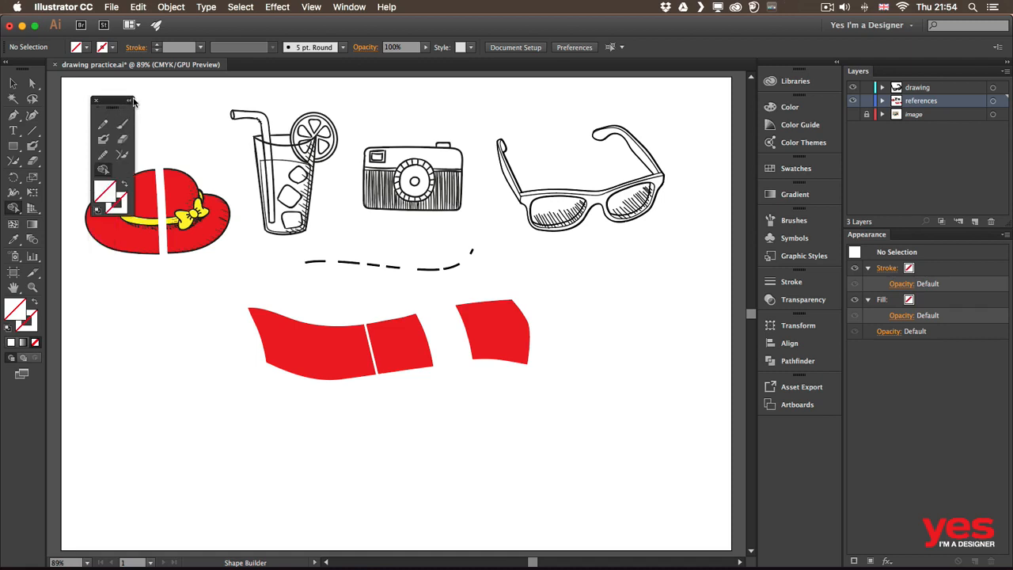
{"action": "left_click", "coordinate": [131, 102]}
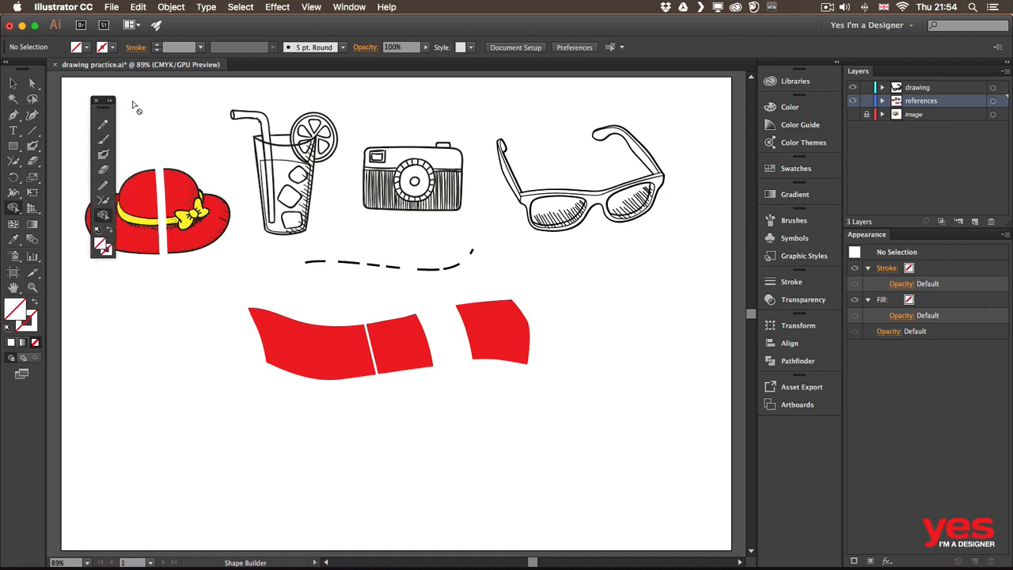
{"action": "left_click_drag", "start_coordinate": [103, 100], "coordinate": [284, 97]}
{"action": "left_click", "coordinate": [278, 96]}
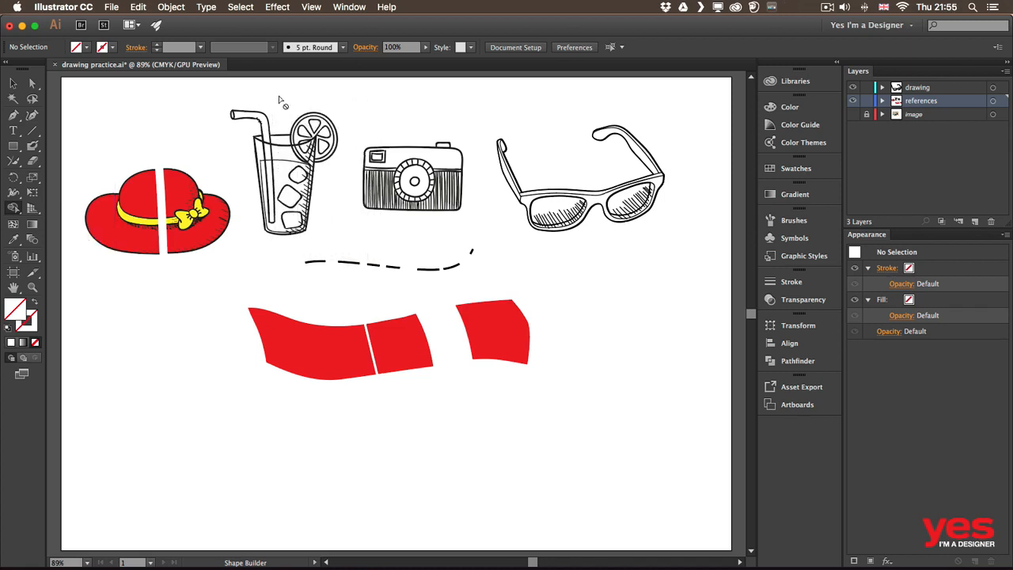
Reopen the Drawing Tools panel near the artboard's upper-left corner and activate its Blob Brush tool.
{"action": "left_click", "coordinate": [364, 7]}
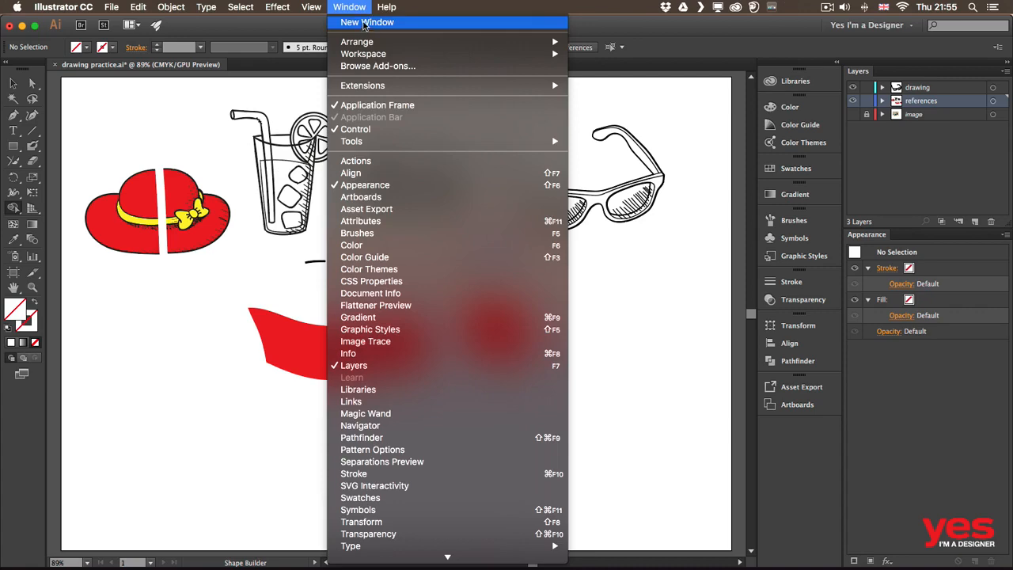
{"action": "mouse_move", "coordinate": [423, 141]}
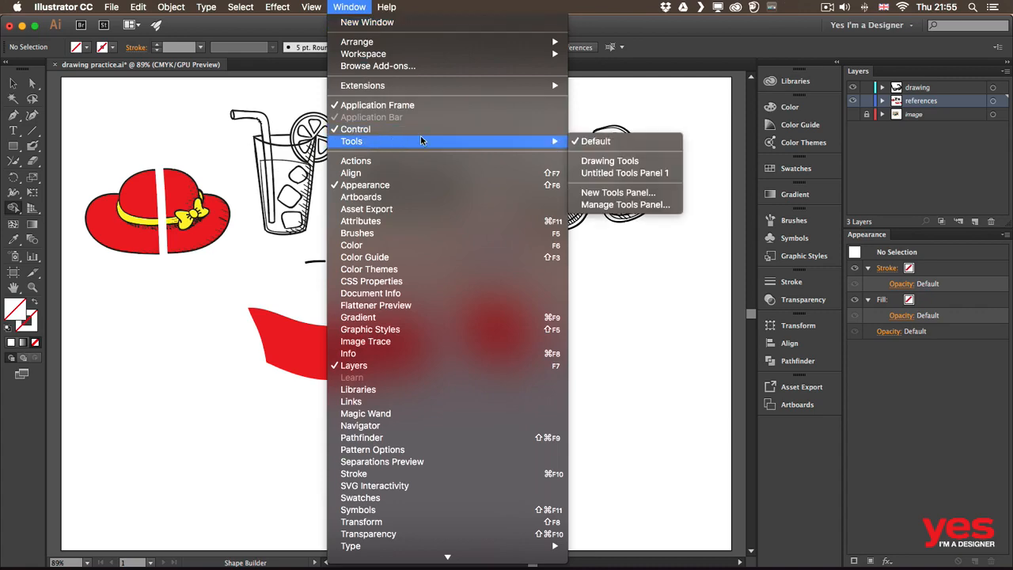
{"action": "left_click", "coordinate": [628, 164]}
{"action": "mouse_move", "coordinate": [286, 106]}
{"action": "left_mouse_down"}
{"action": "mouse_move", "coordinate": [176, 113]}
{"action": "mouse_move", "coordinate": [155, 96]}
{"action": "left_mouse_up"}
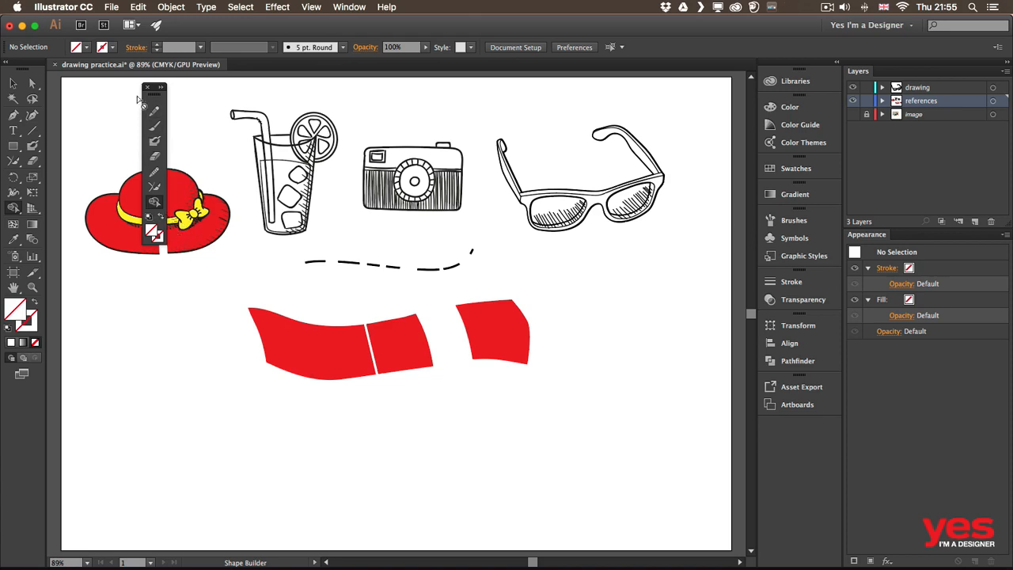
{"action": "left_click_drag", "start_coordinate": [148, 87], "coordinate": [93, 92]}
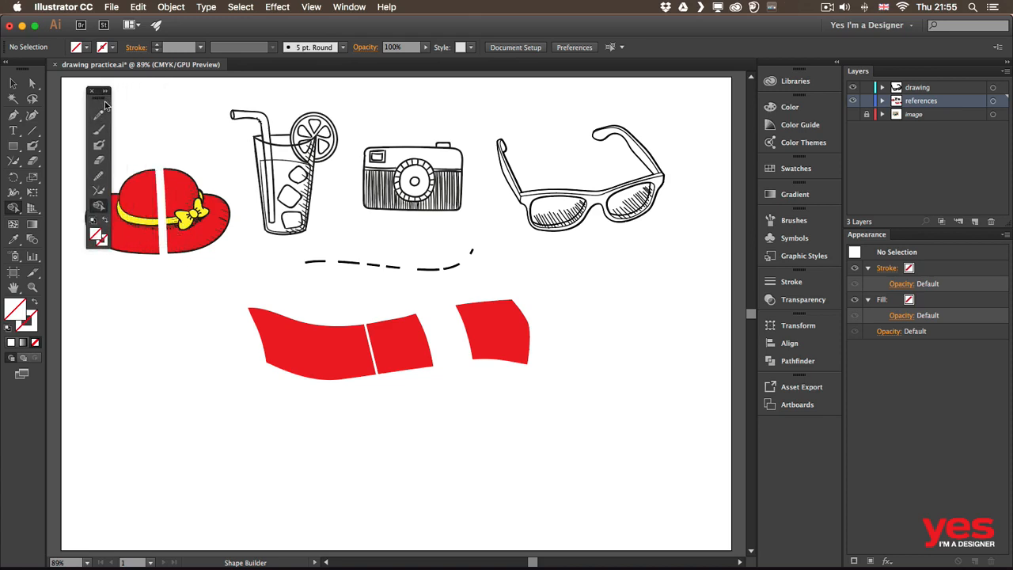
{"action": "left_click", "coordinate": [100, 146]}
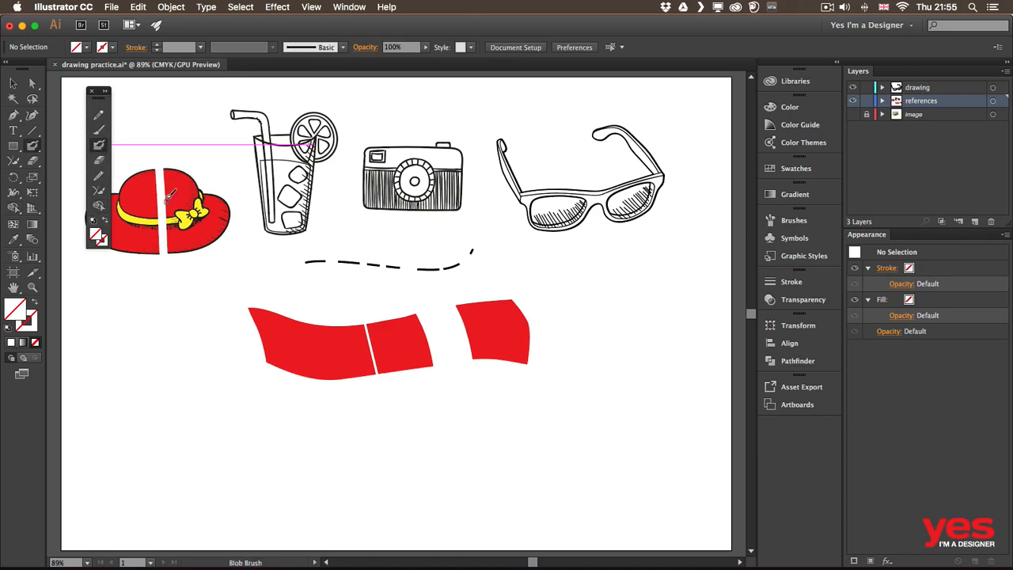
Examine the keyboard shortcuts assigned to the drawing tools, especially the Blob Brush, and close the shortcut settings.
{"action": "left_click", "coordinate": [140, 7]}
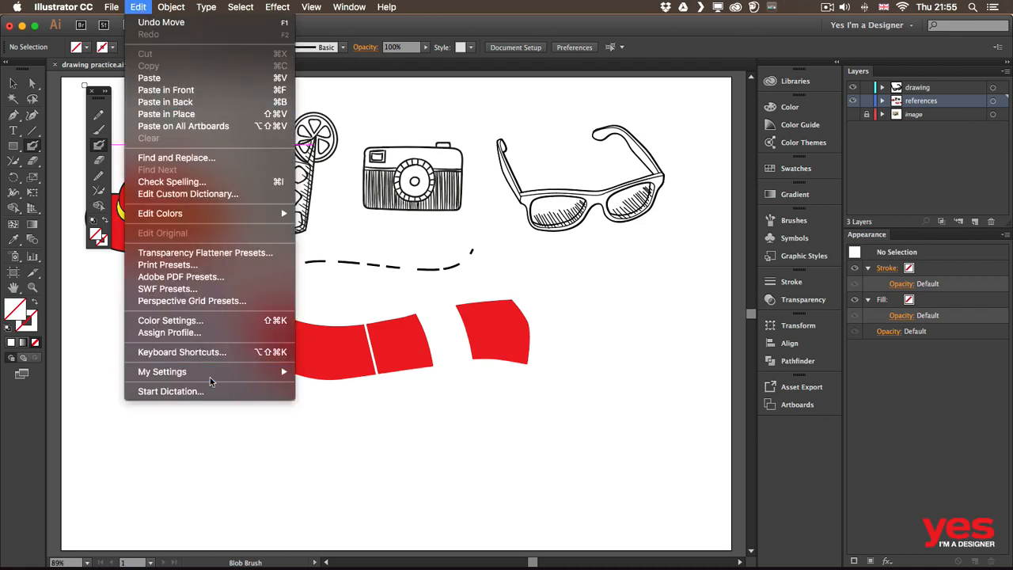
{"action": "left_click", "coordinate": [203, 356]}
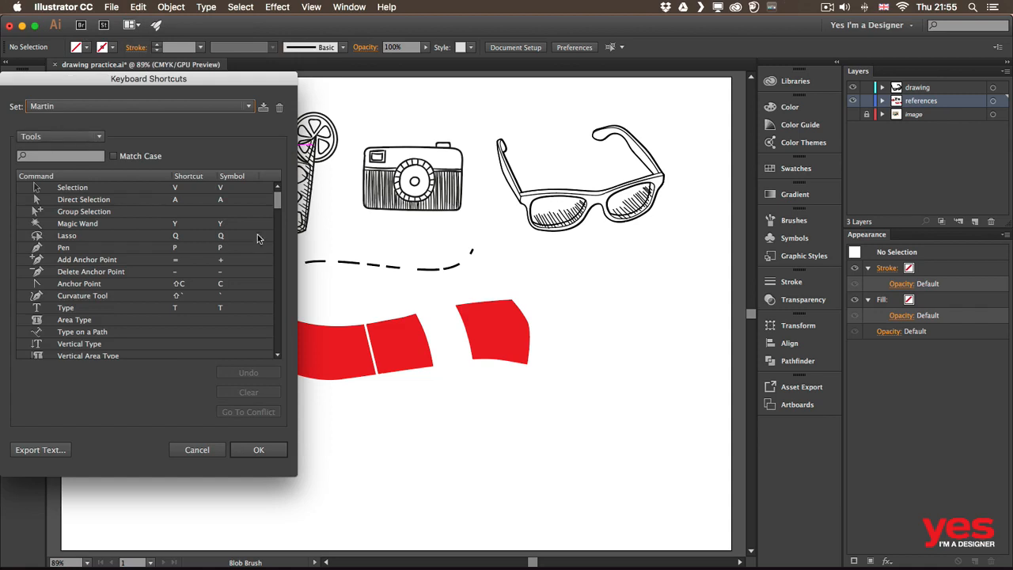
{"action": "left_click_drag", "start_coordinate": [277, 201], "coordinate": [276, 235]}
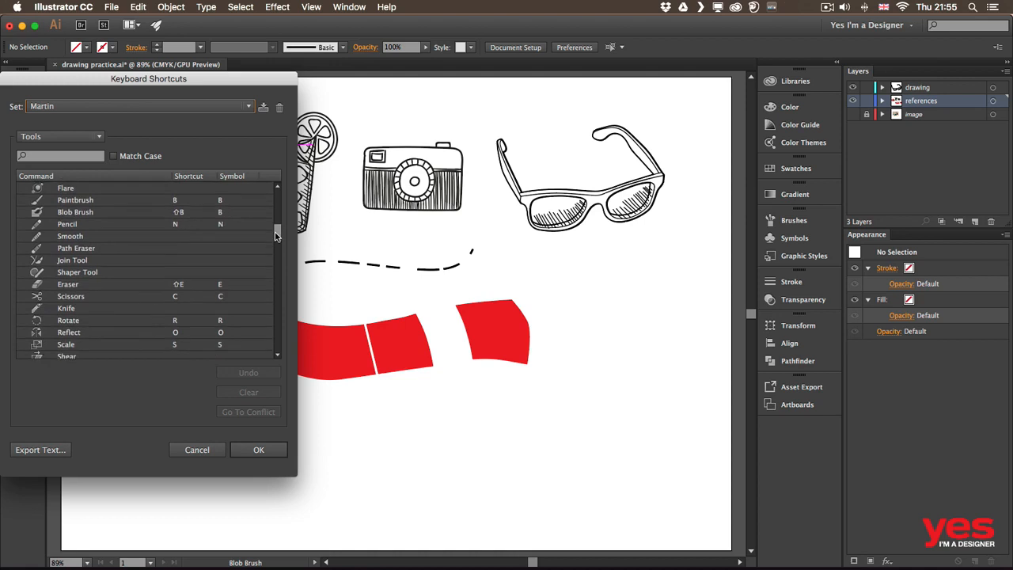
{"action": "left_click", "coordinate": [179, 212]}
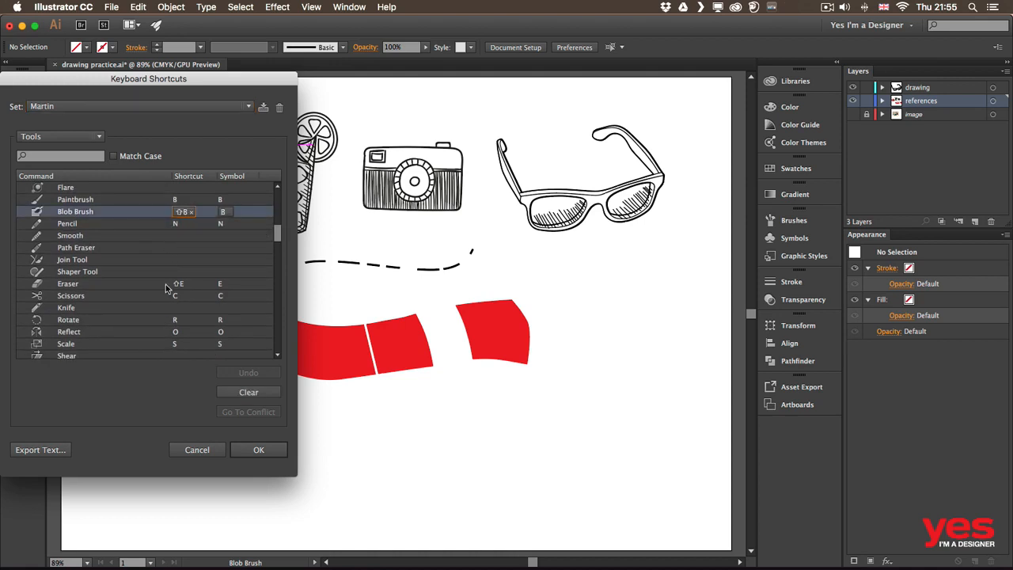
{"action": "key", "text": "Return"}
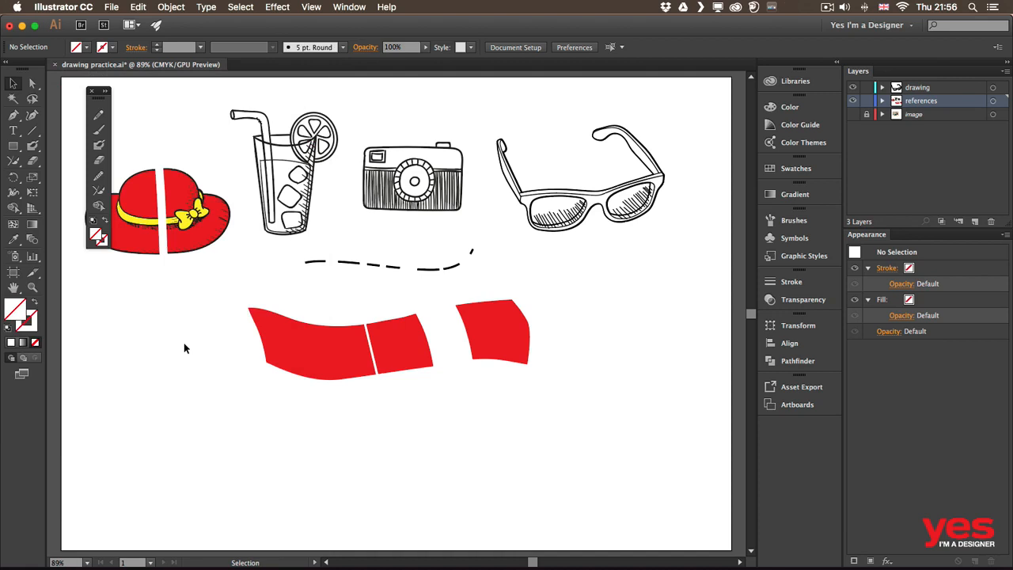